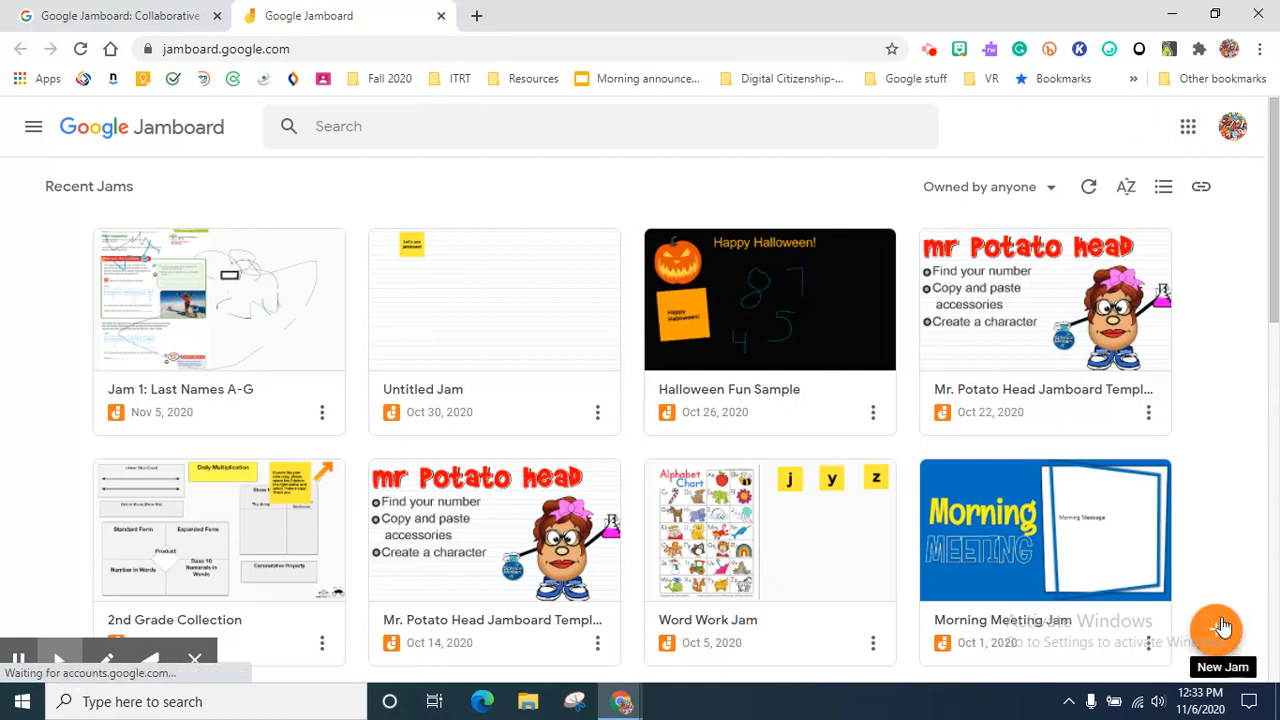
- Create a new jam and name it "Cohort Practice"
left_click(1221, 627)
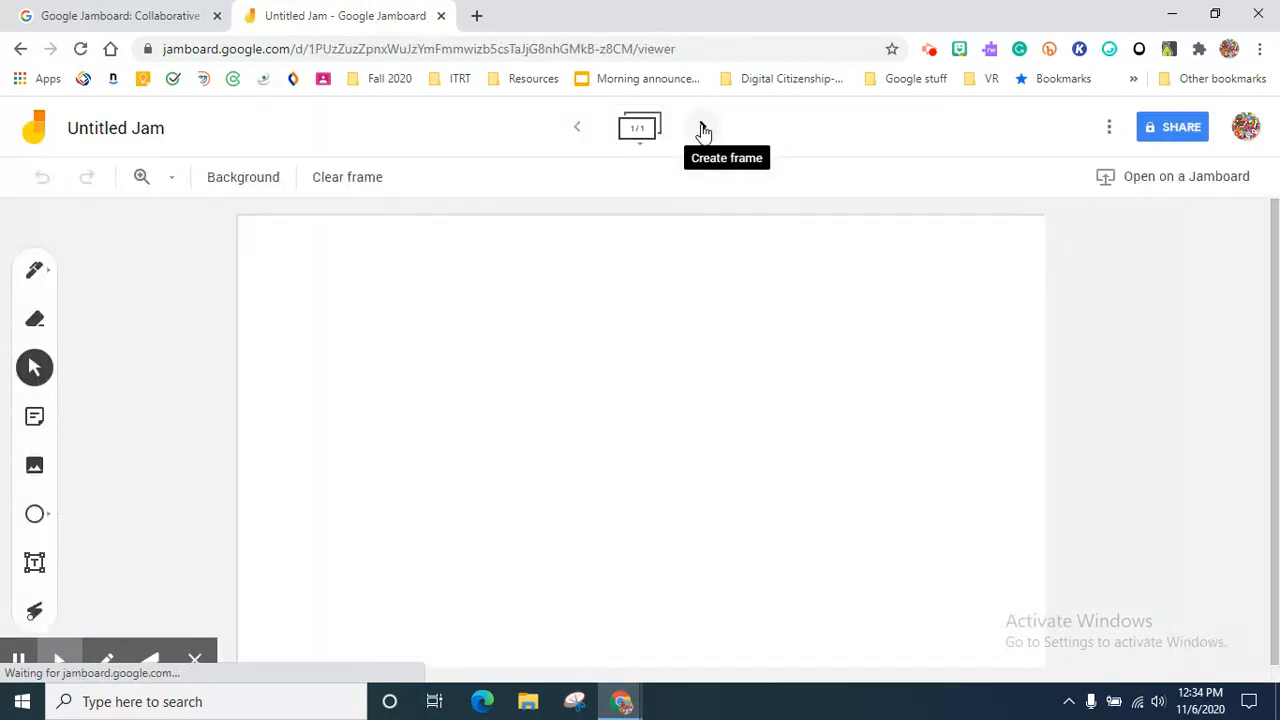
left_click(101, 135)
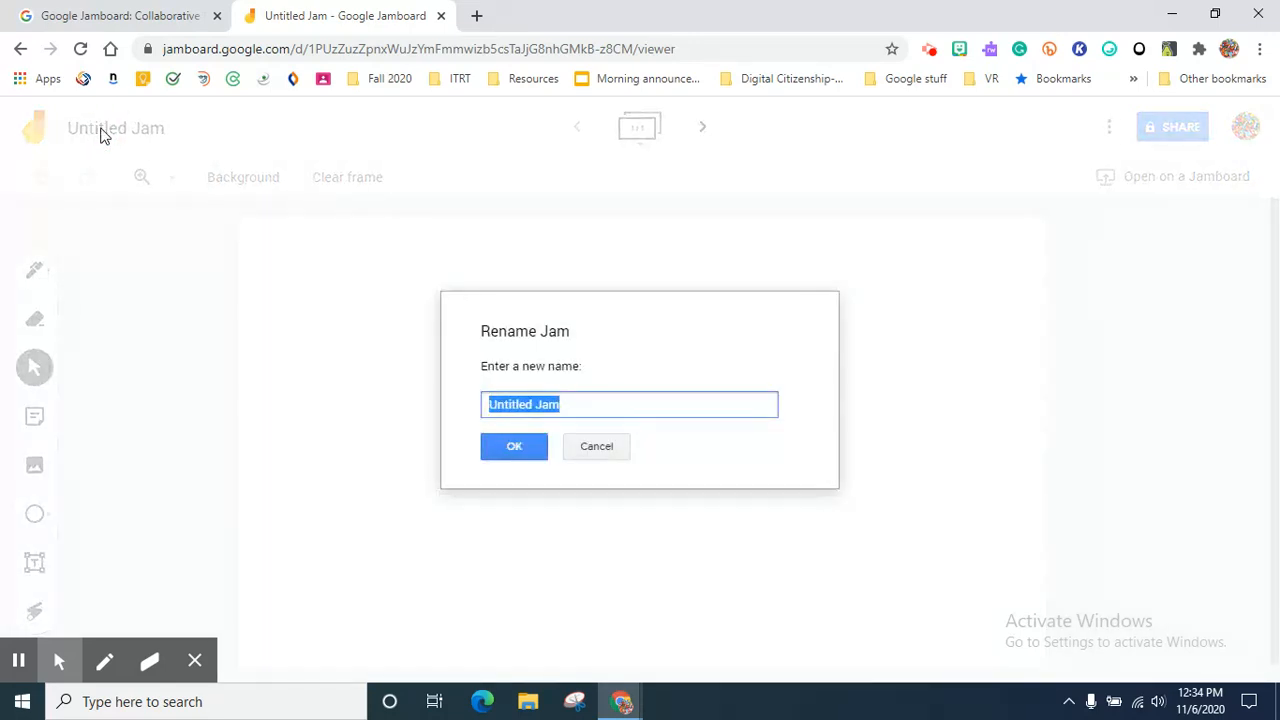
type("Coh")
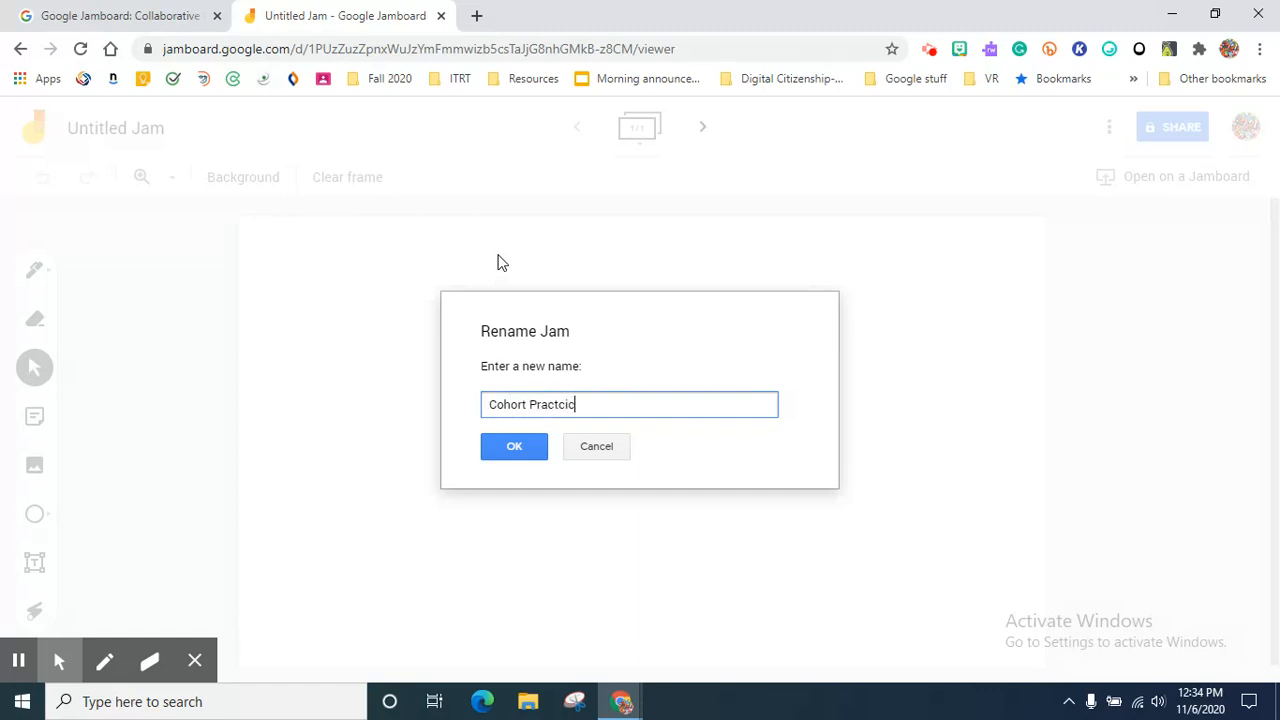
type("ort Practice")
left_click(512, 450)
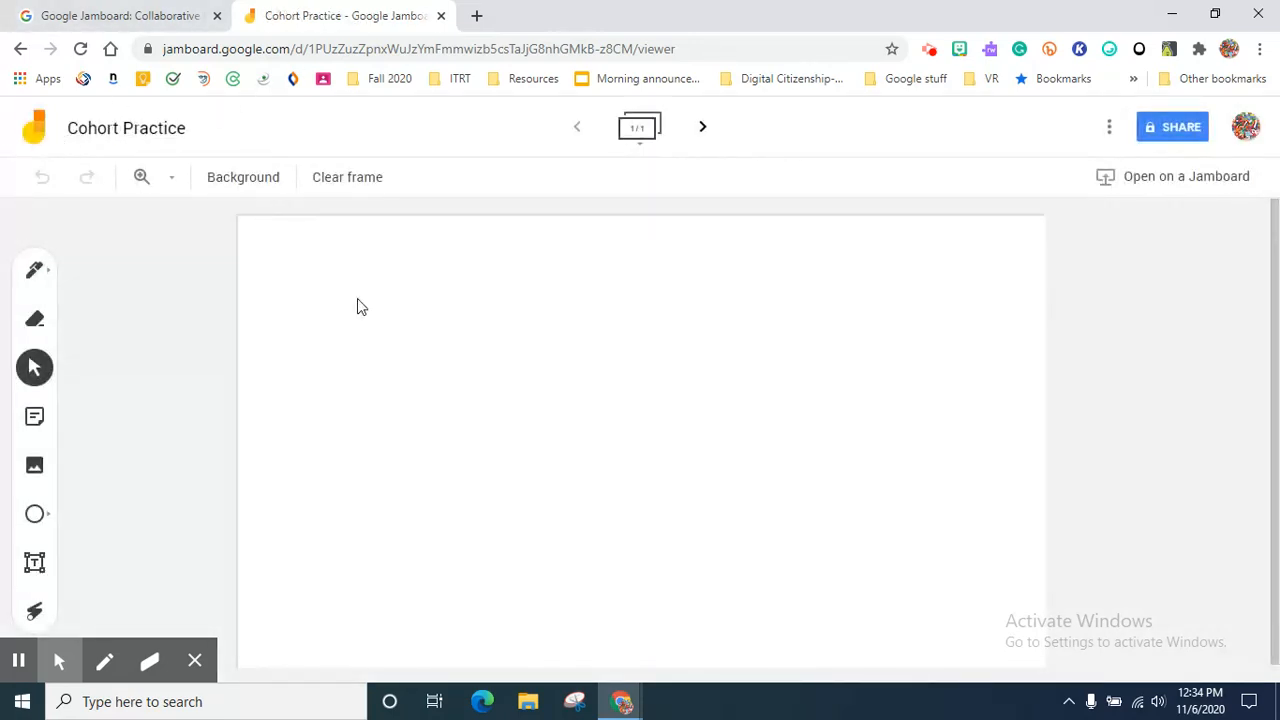
- Set the frame's background to the lined pattern
left_click(229, 173)
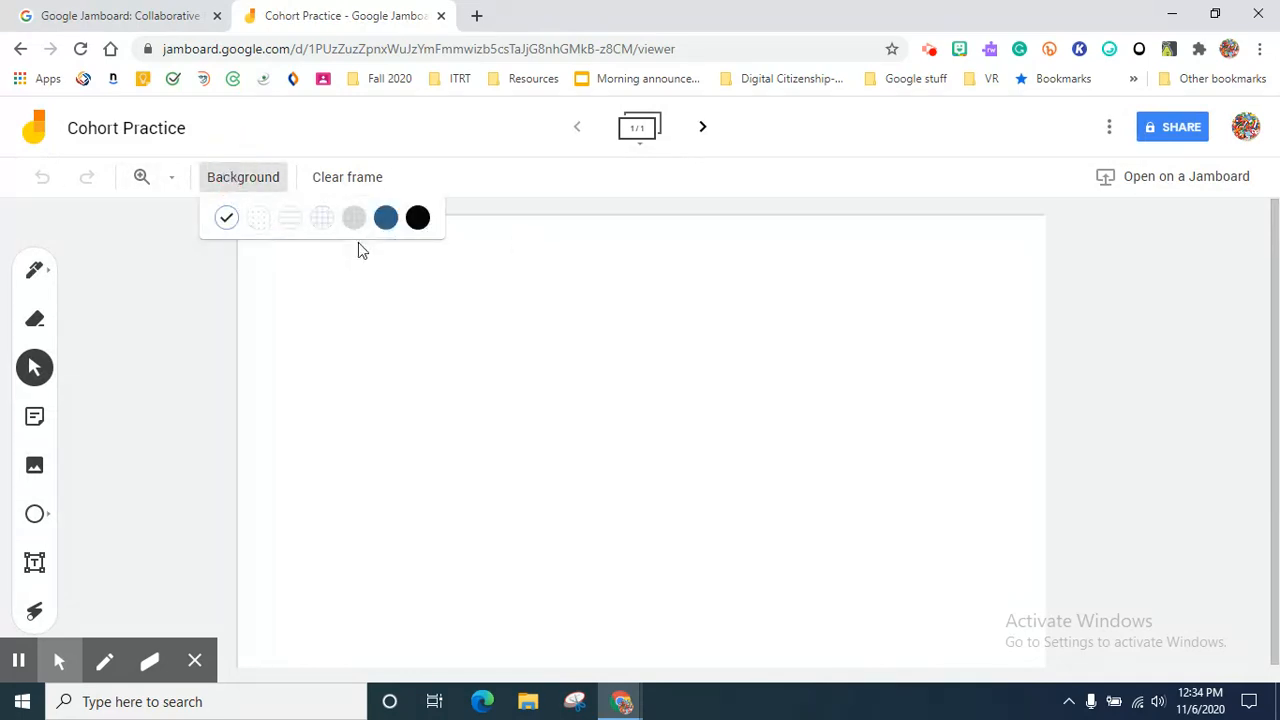
left_click(283, 218)
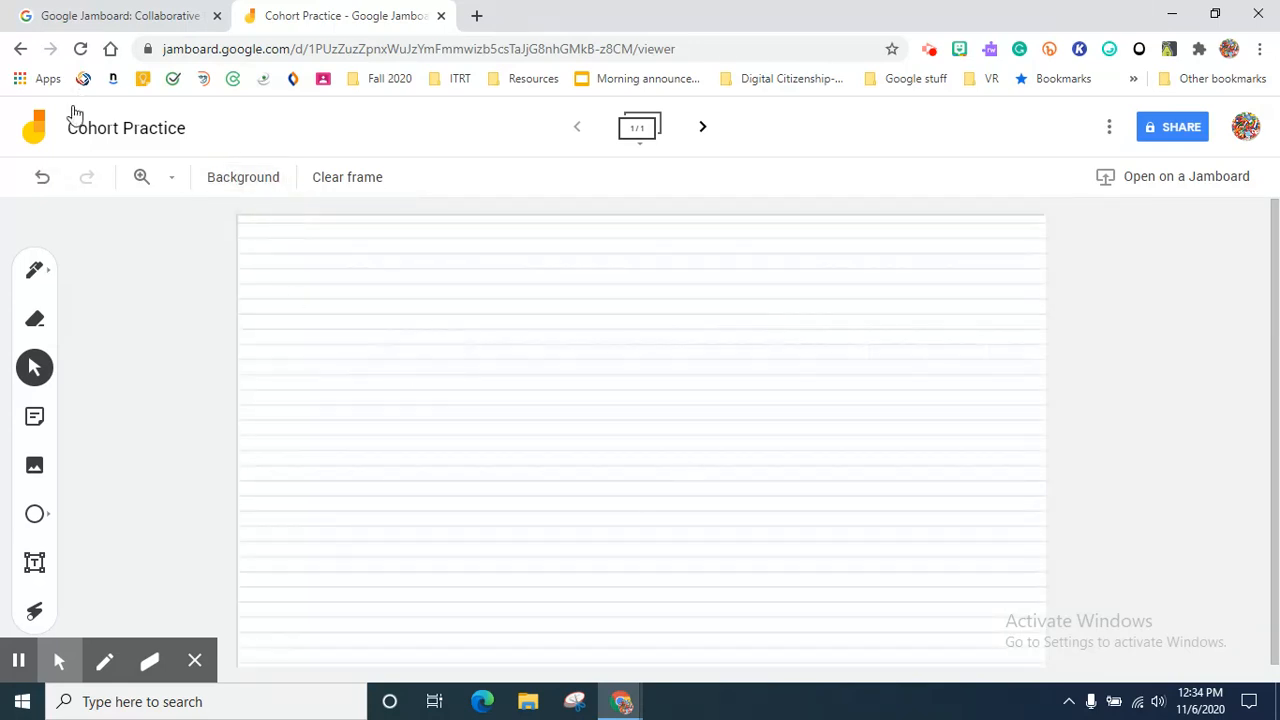
left_click(230, 177)
left_click(230, 177)
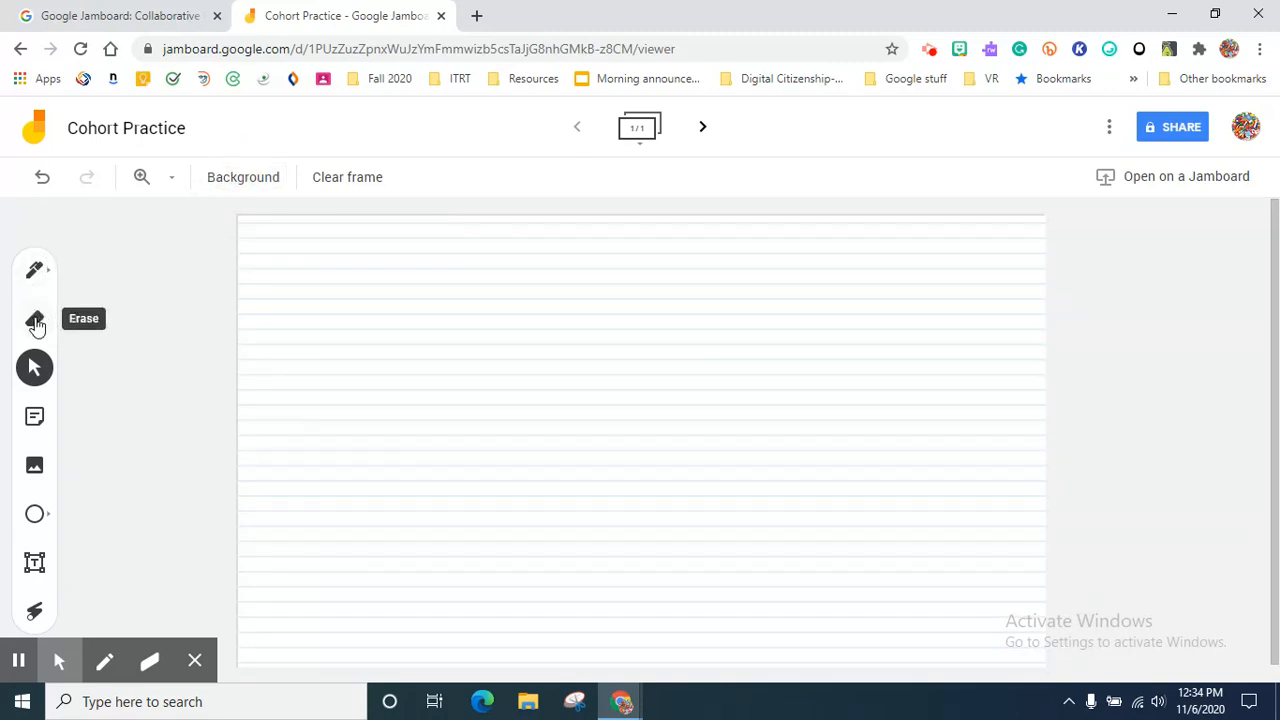
- Search Google images for "google" and insert the shadowed classic Google logo into the frame
left_click(36, 466)
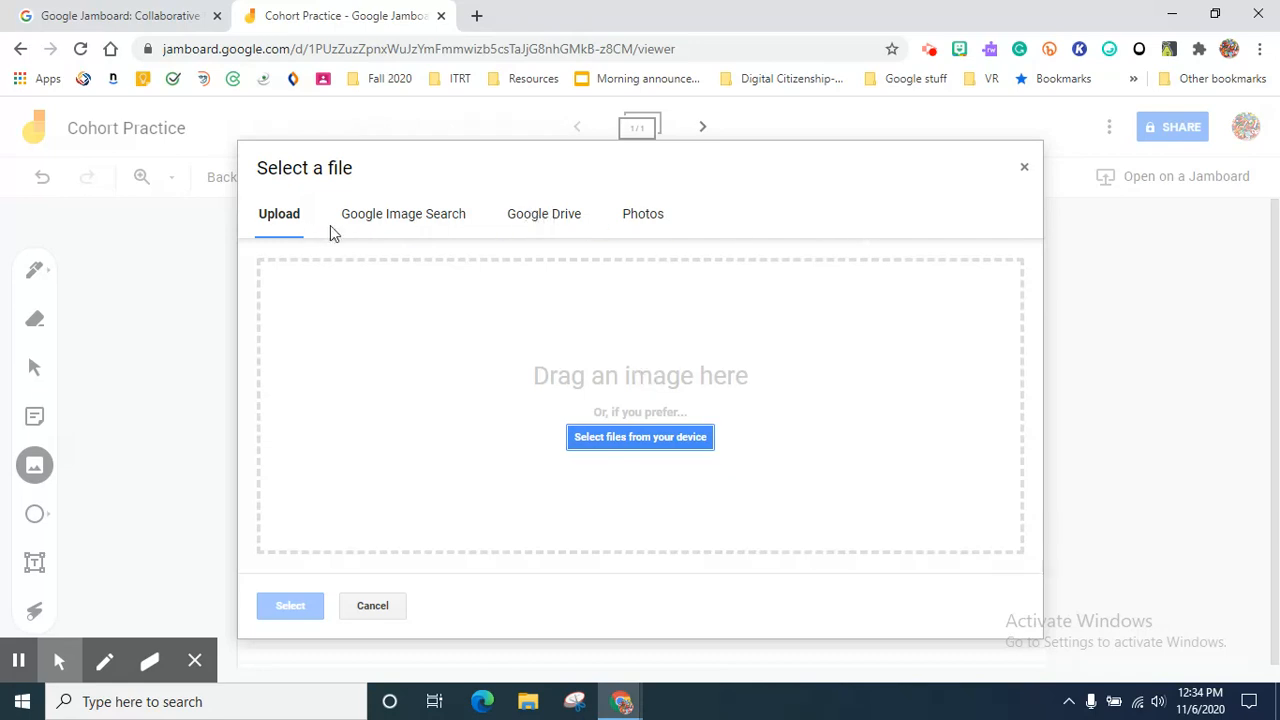
left_click(375, 226)
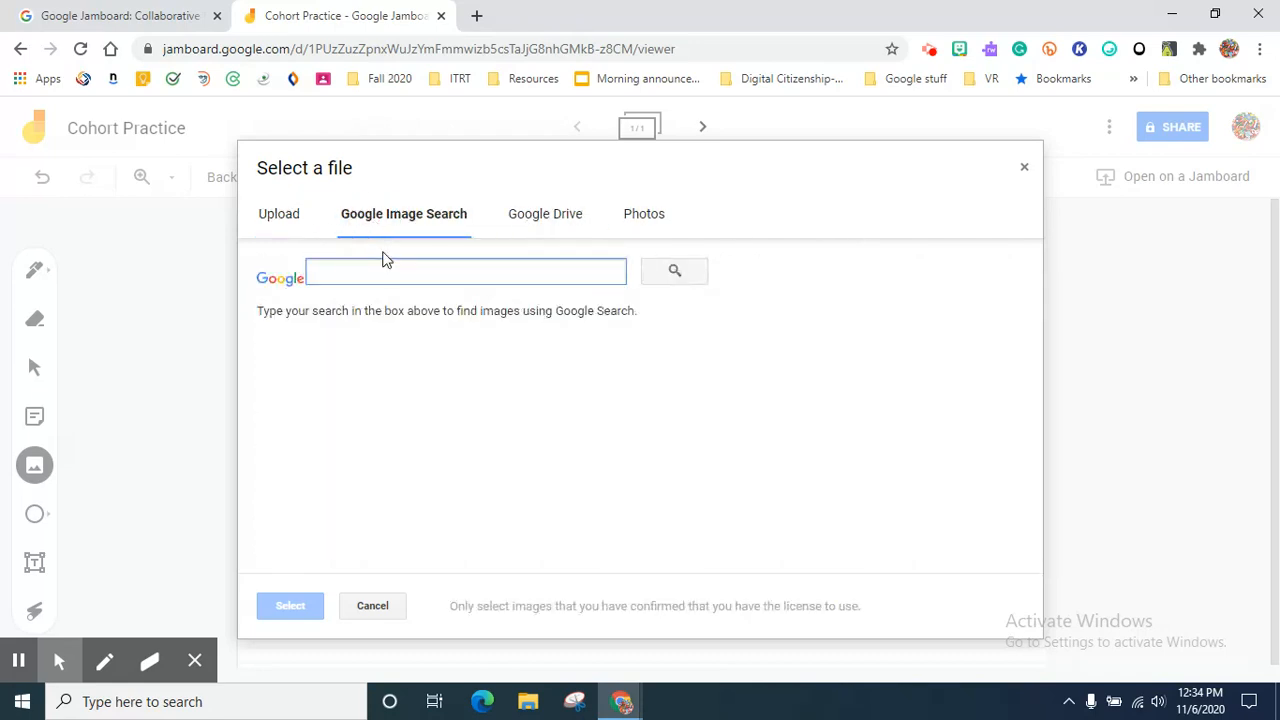
type("google")
key("Return")
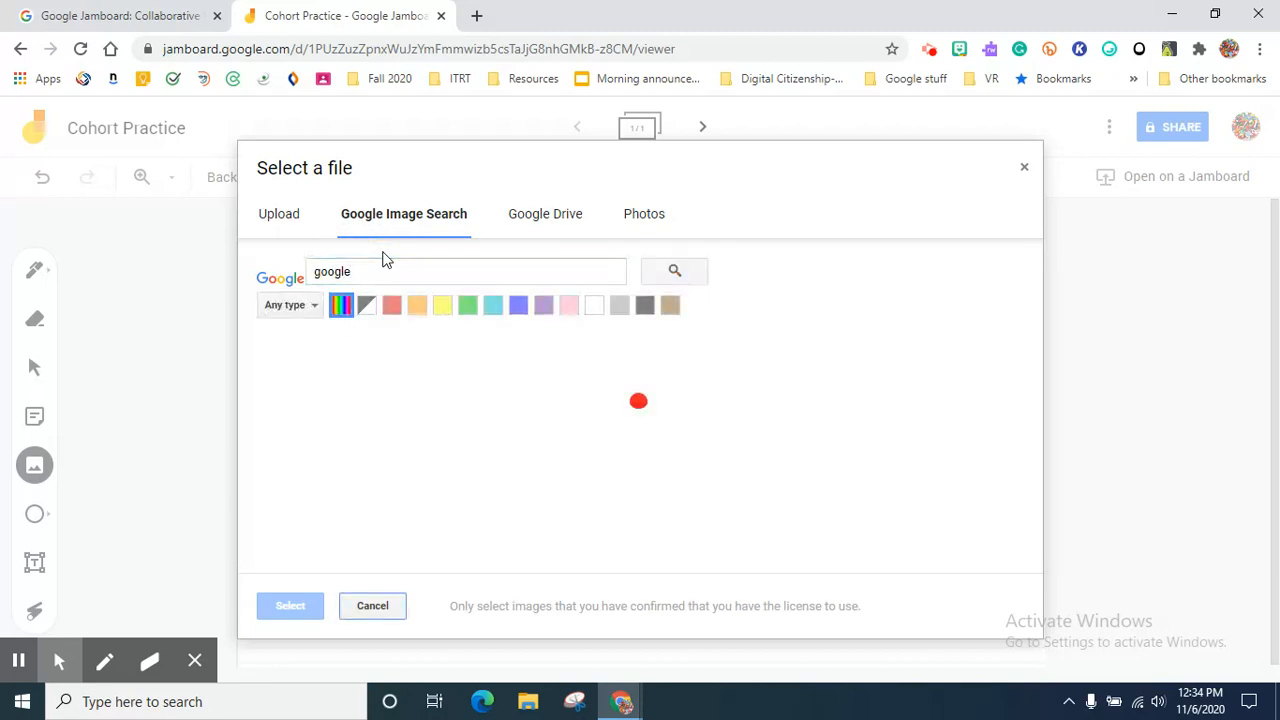
left_click(497, 432)
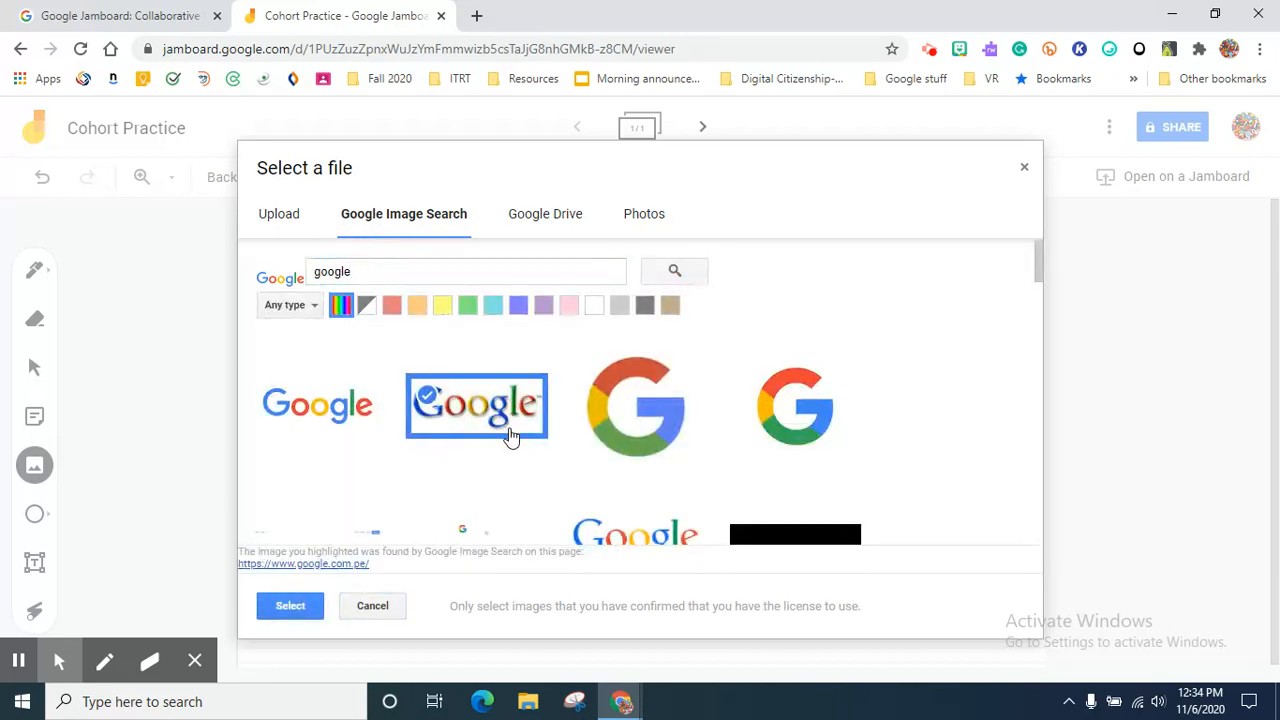
left_click(287, 607)
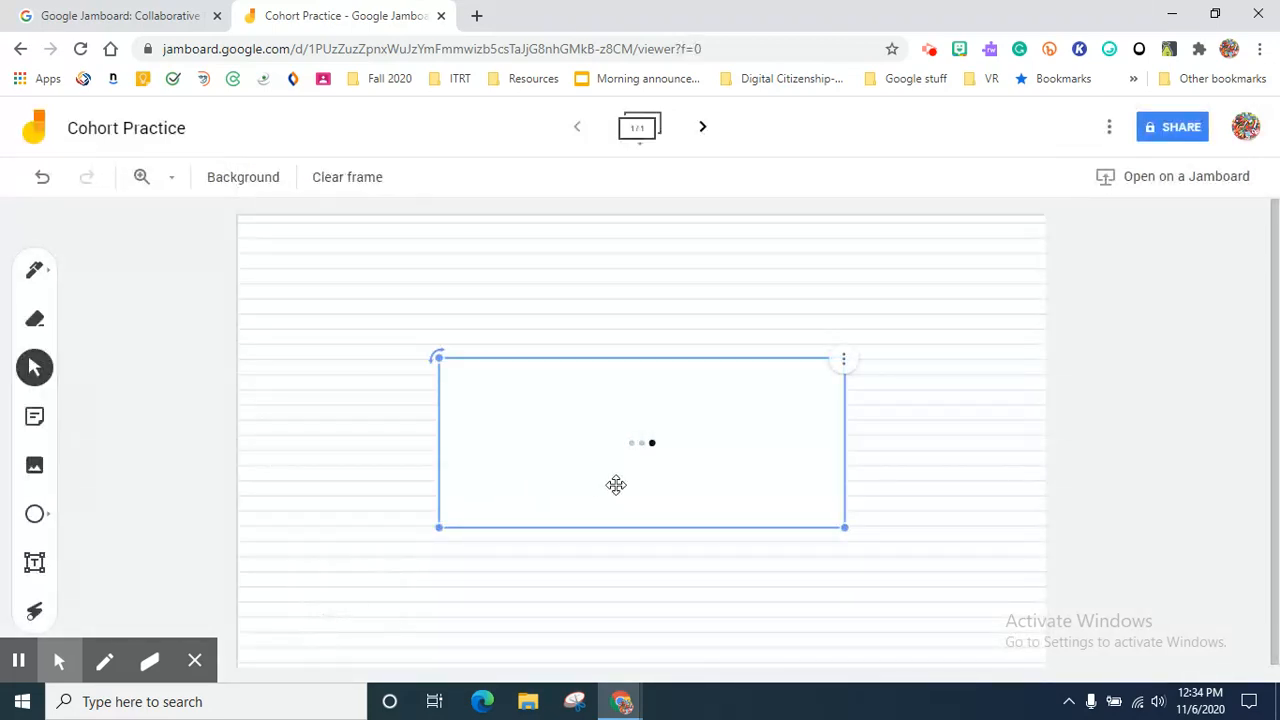
- Rotate the Google logo counterclockwise so it slants upward, place it in the frame's upper-left area and shrink it slightly
left_click_drag(616, 486, 672, 366)
left_click(848, 281)
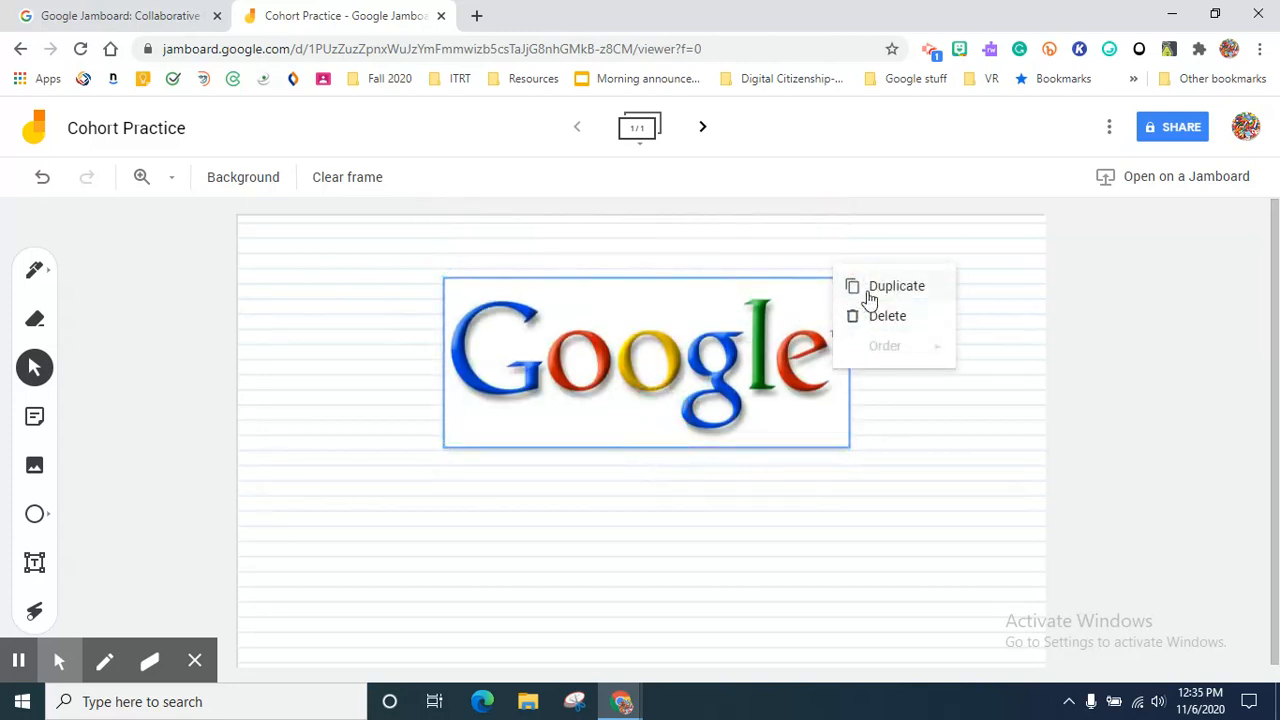
left_click_drag(440, 278, 447, 342)
left_click_drag(657, 357, 486, 366)
left_click(845, 458)
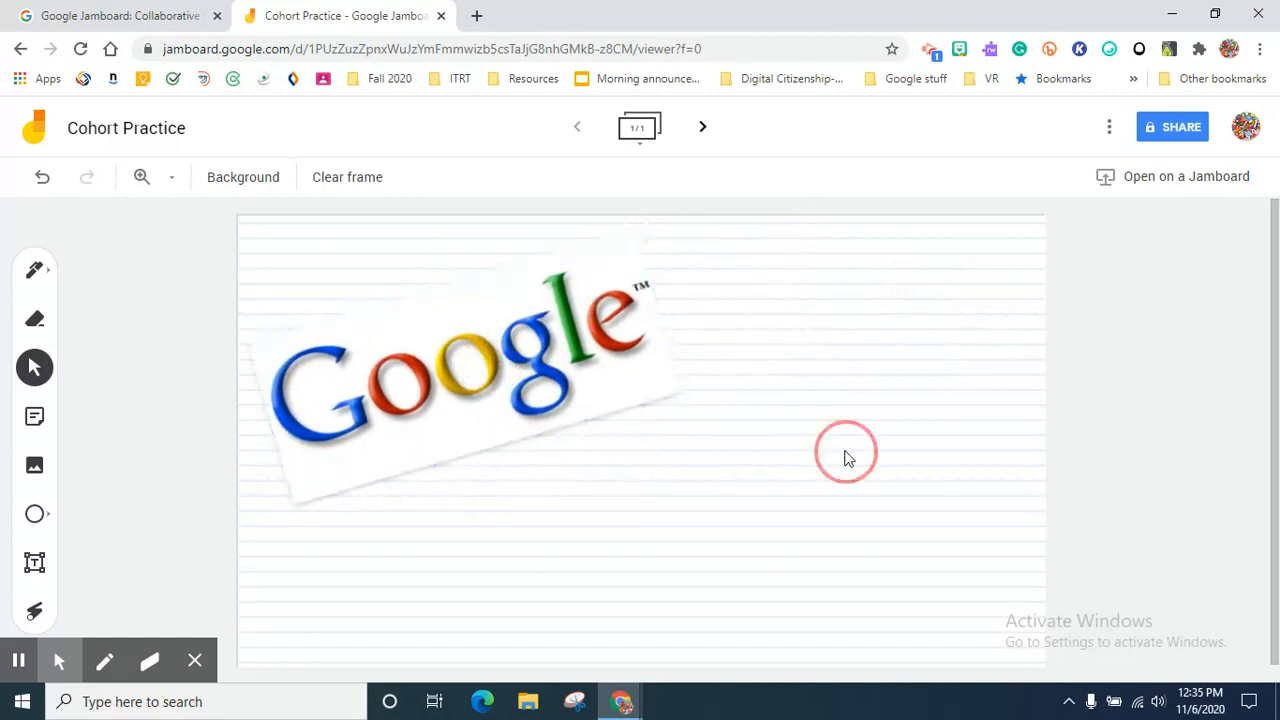
left_click(617, 371)
left_click_drag(680, 389, 640, 385)
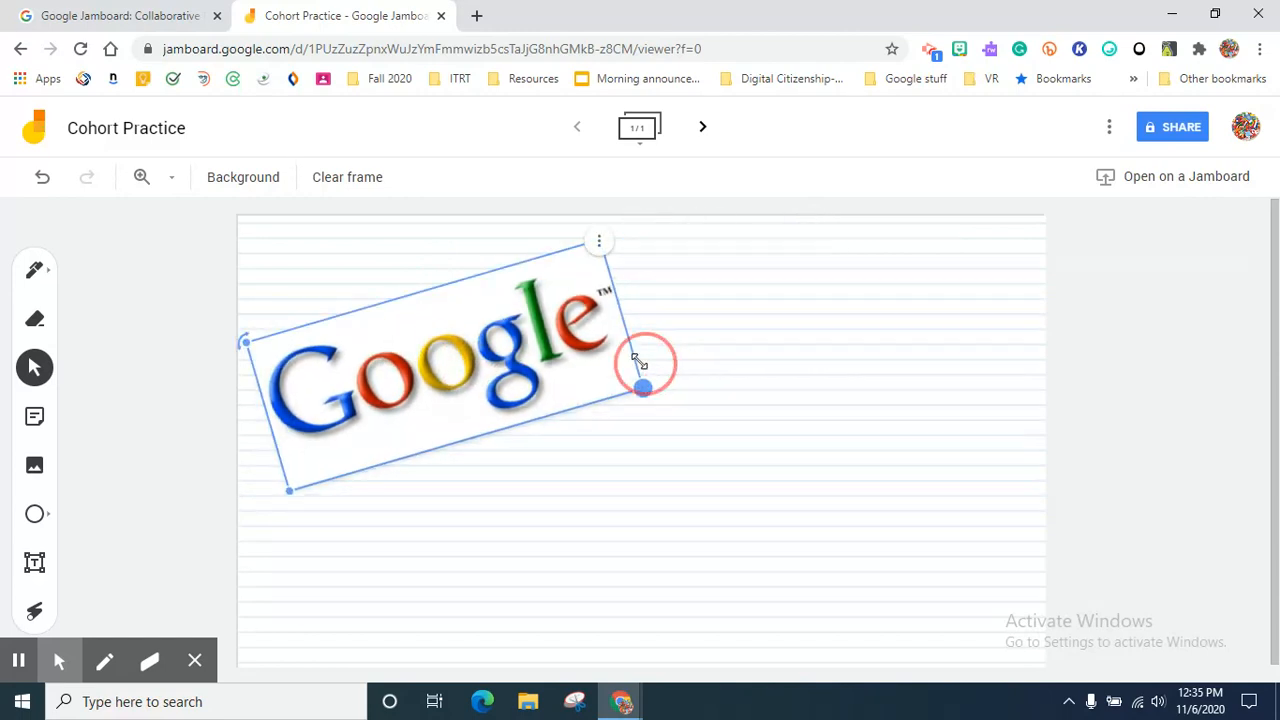
left_click(688, 456)
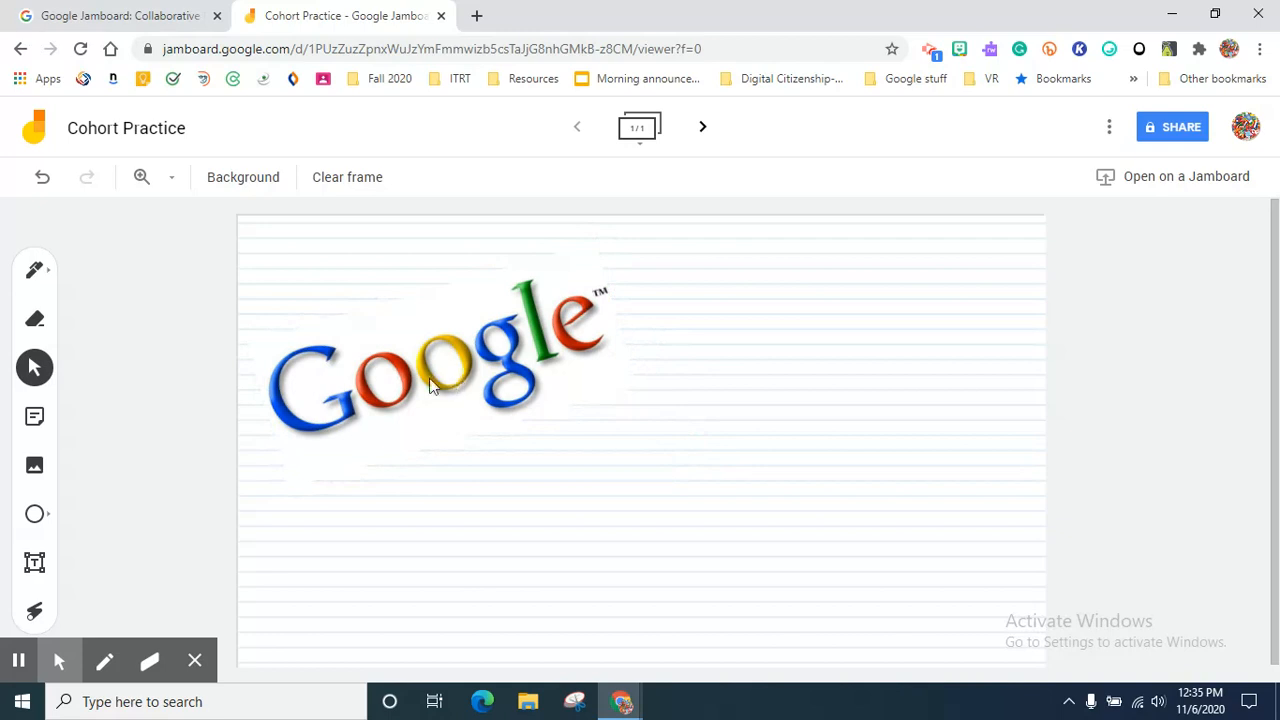
- Add a yellow sticky note reading "Why not Jamboard? What else can I use?"
left_click(36, 424)
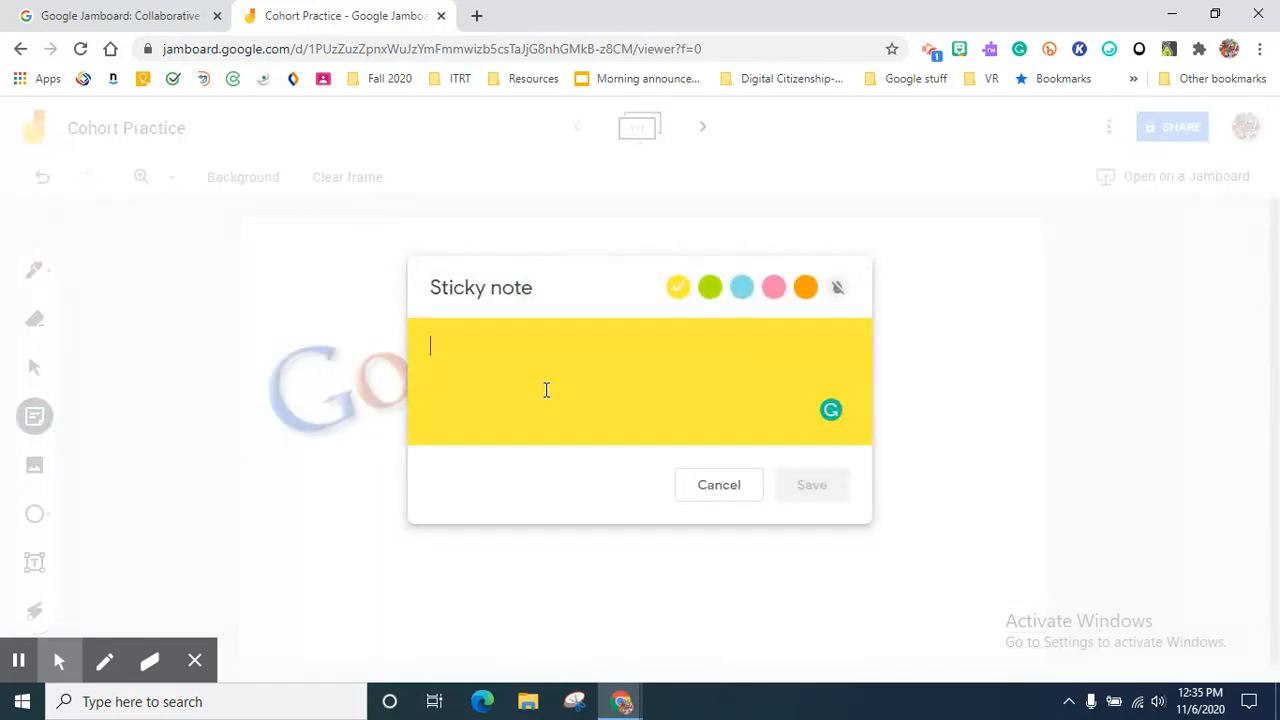
type("W")
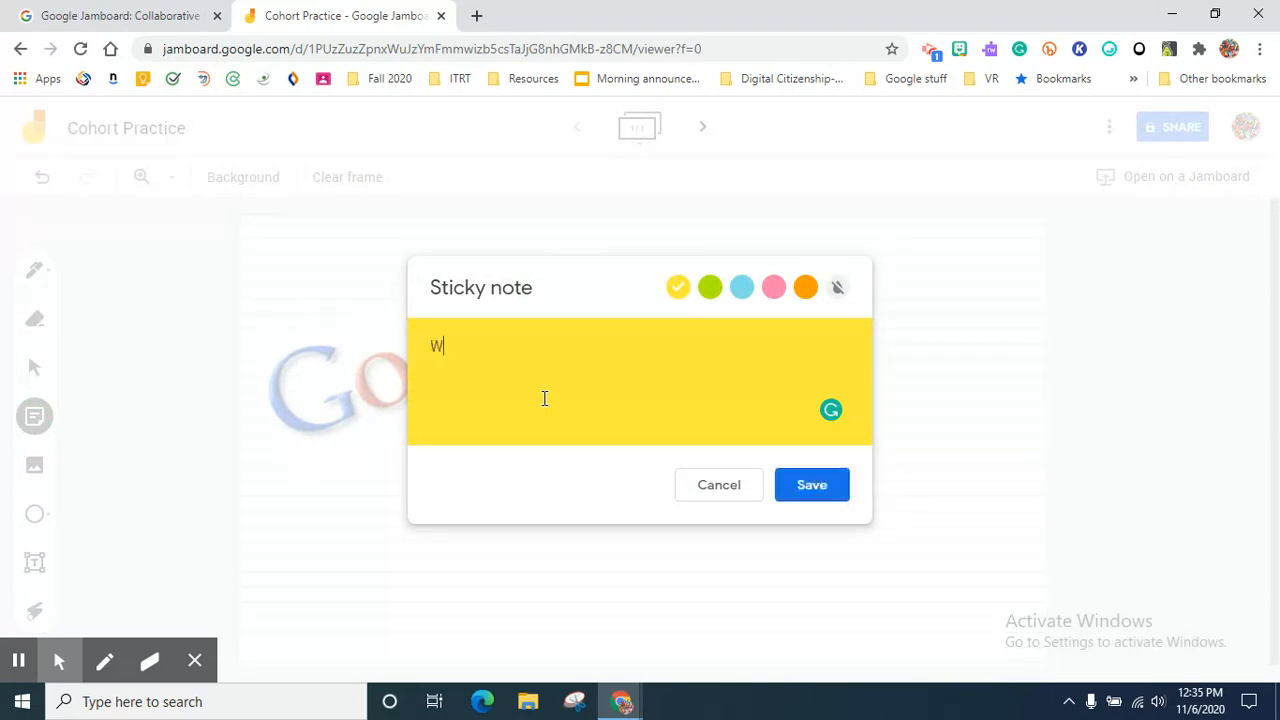
type("hy not Jambo")
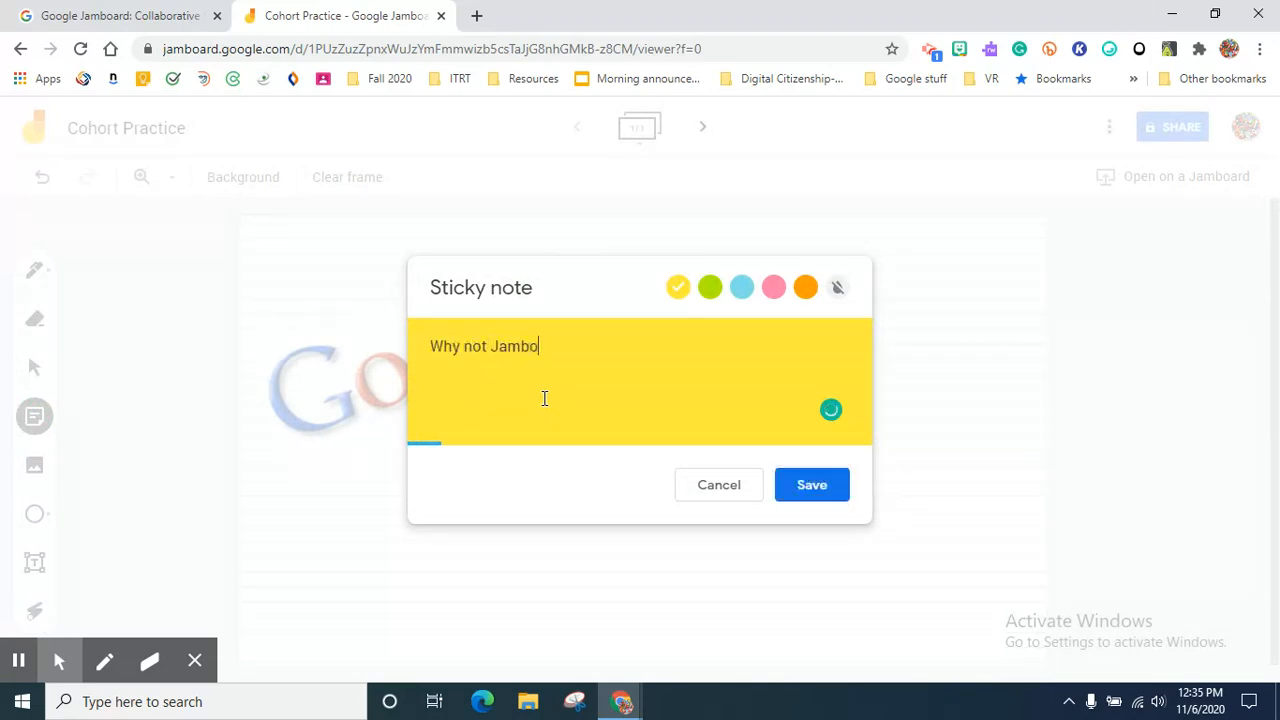
type("ard?  What else can I u se")
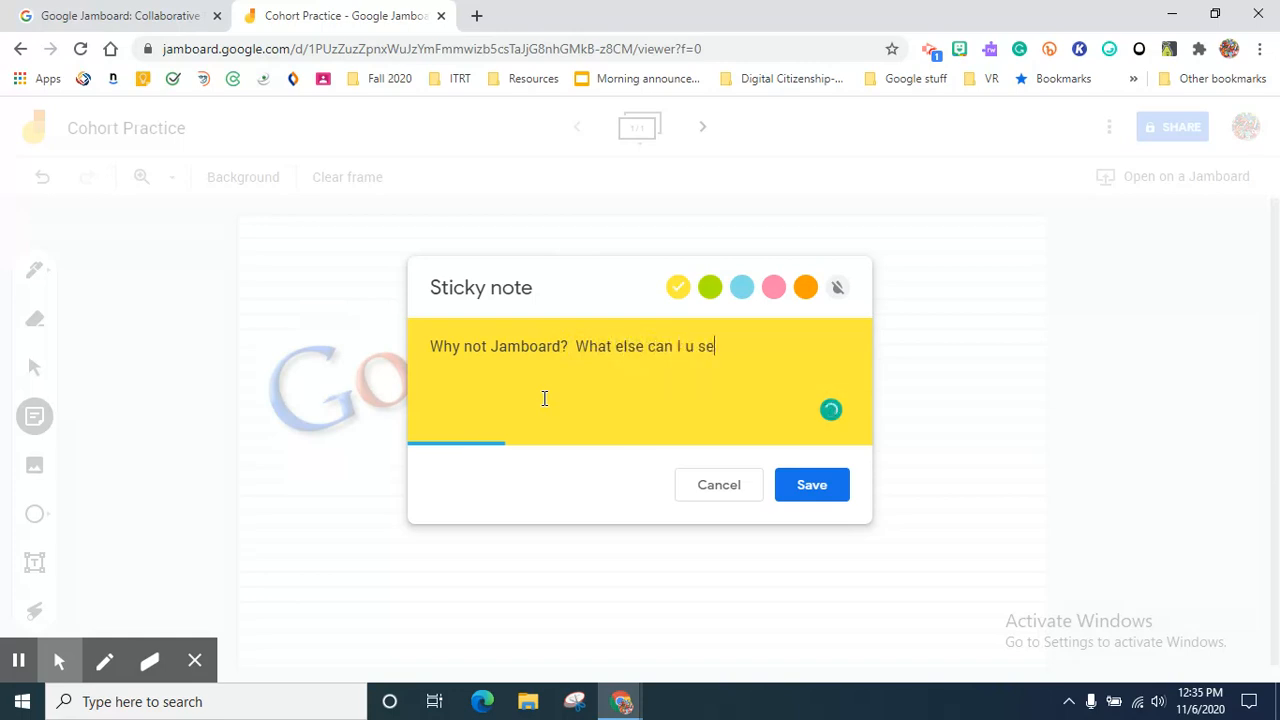
key("BackSpace")
key("BackSpace")
key("BackSpace")
type("se?")
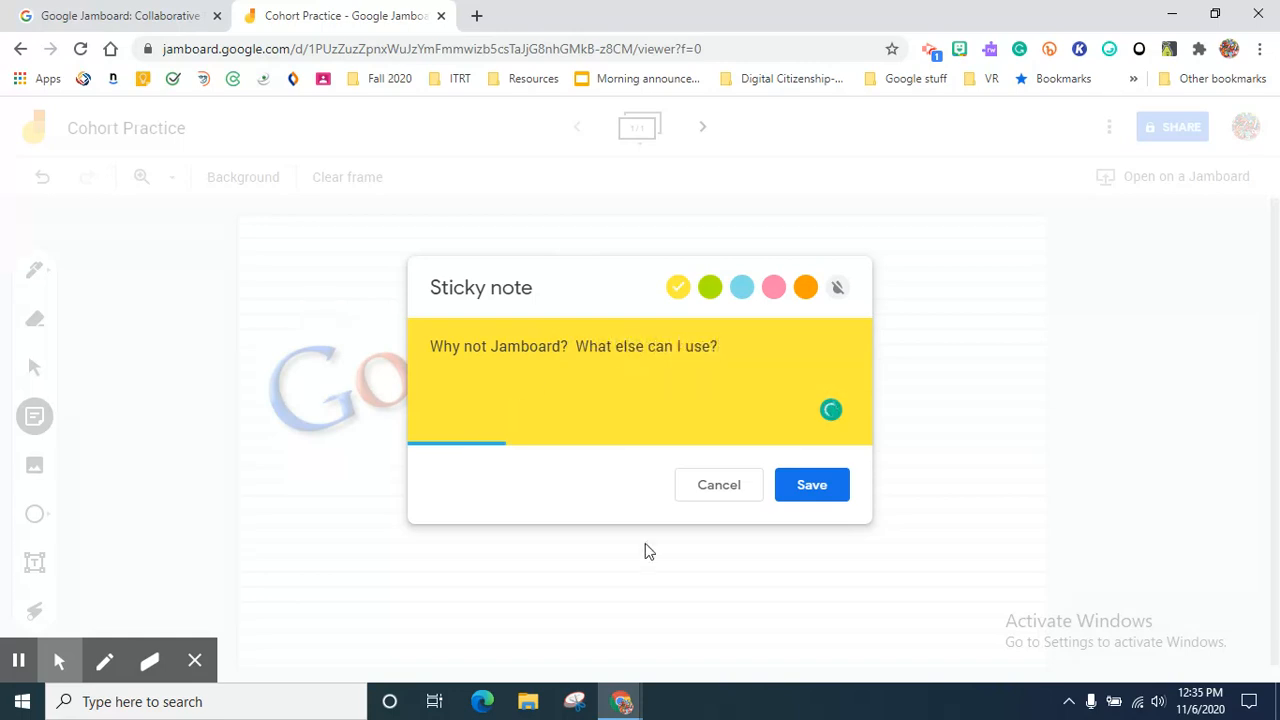
left_click(840, 497)
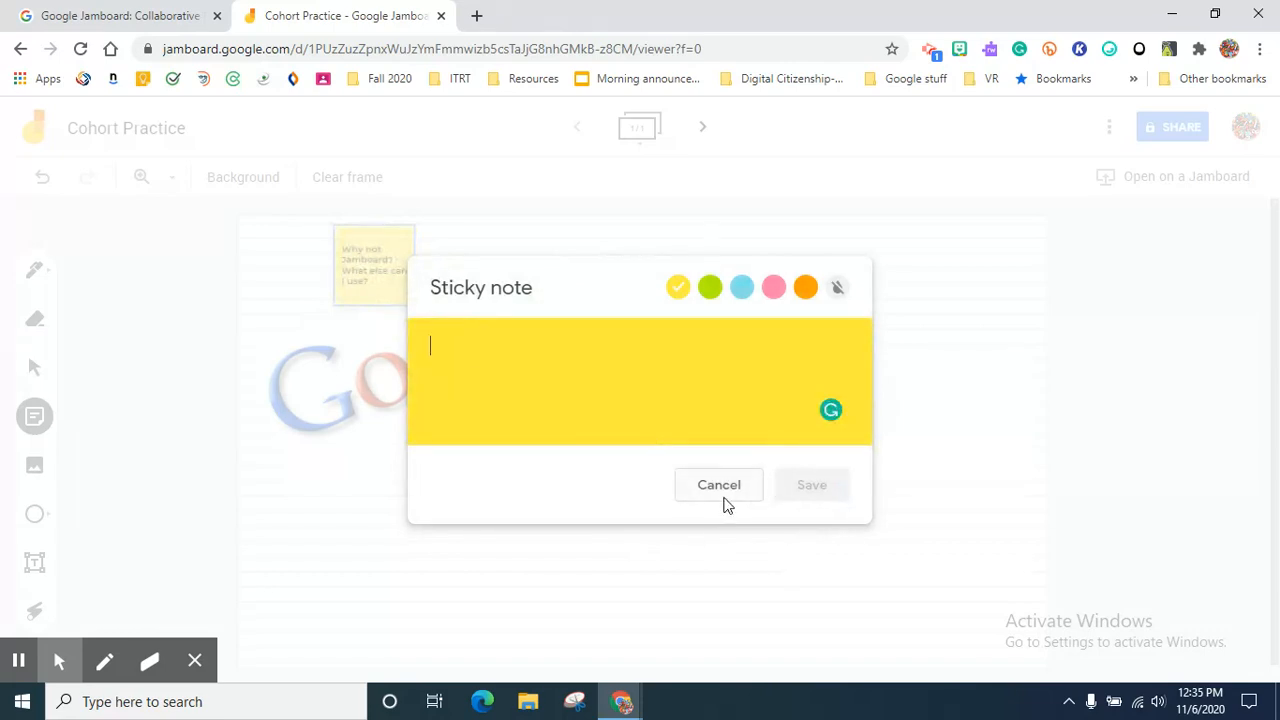
- Add a pink sticky note reading "Try using Padlet or Slides or Drawings..." and leave the sticky note editor
left_click(773, 287)
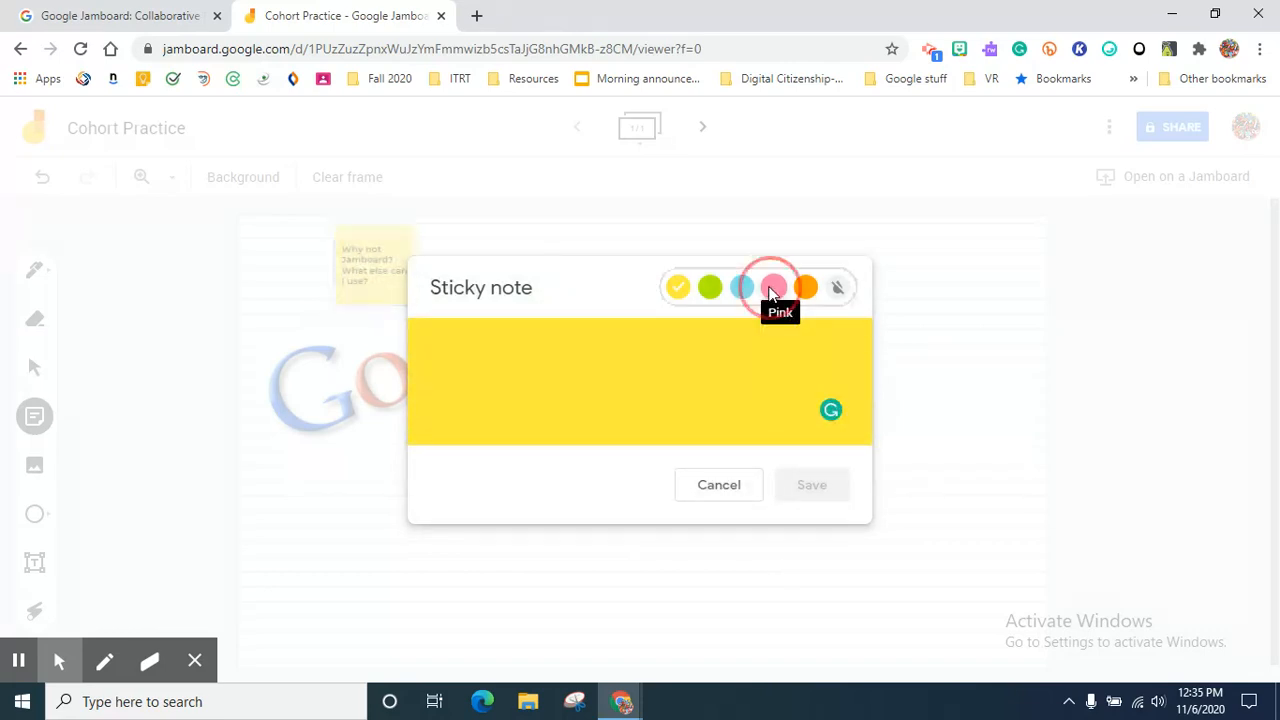
left_click(677, 342)
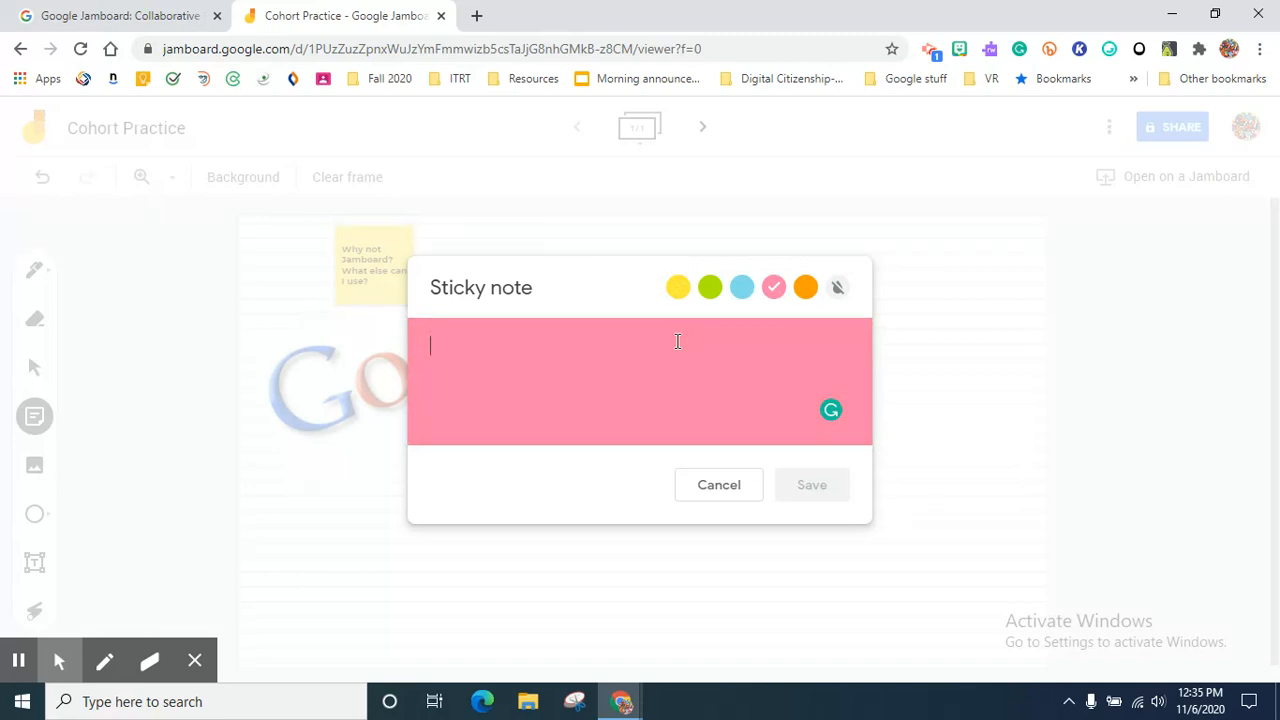
type("Try usi")
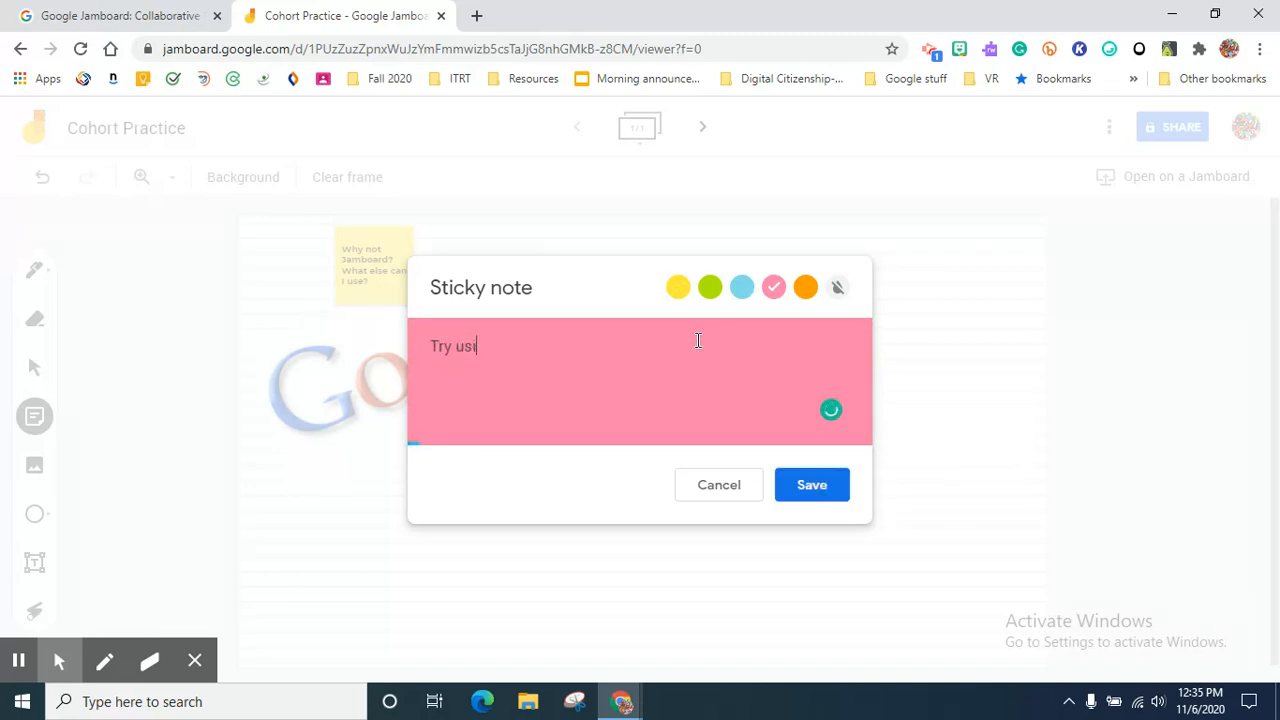
type("ng Padlet or ")
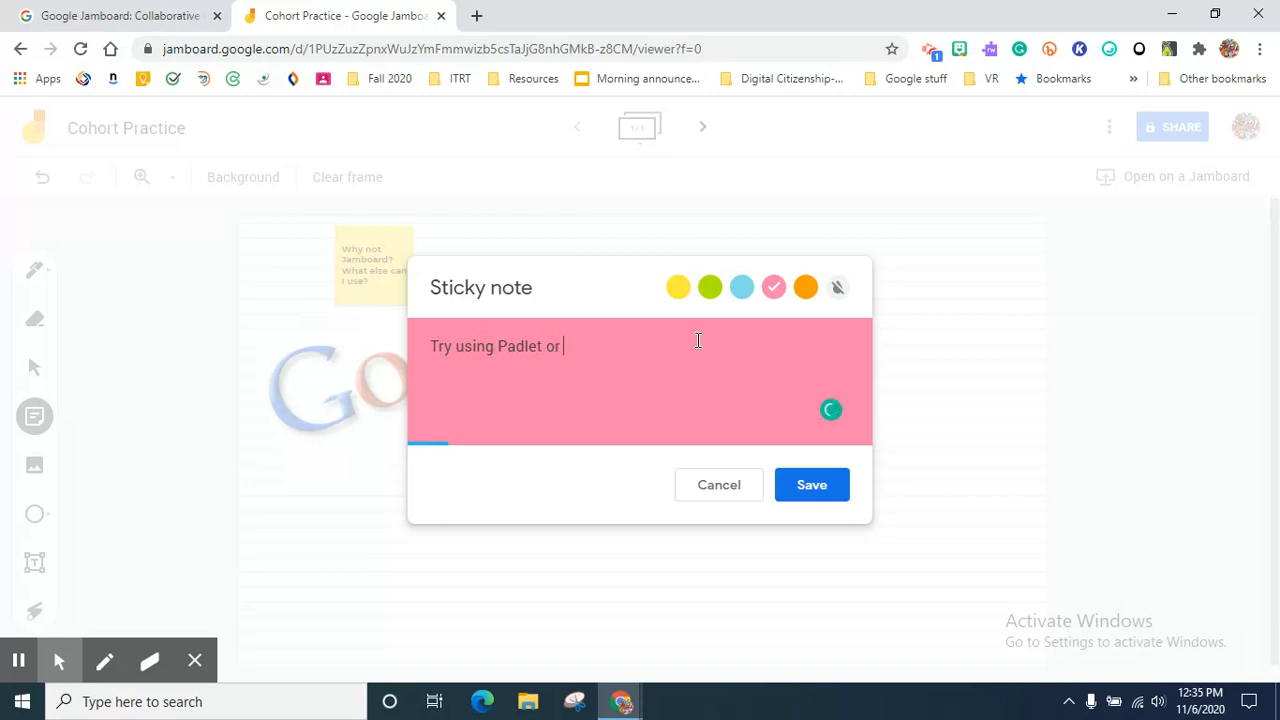
type("Slides or Drawings...")
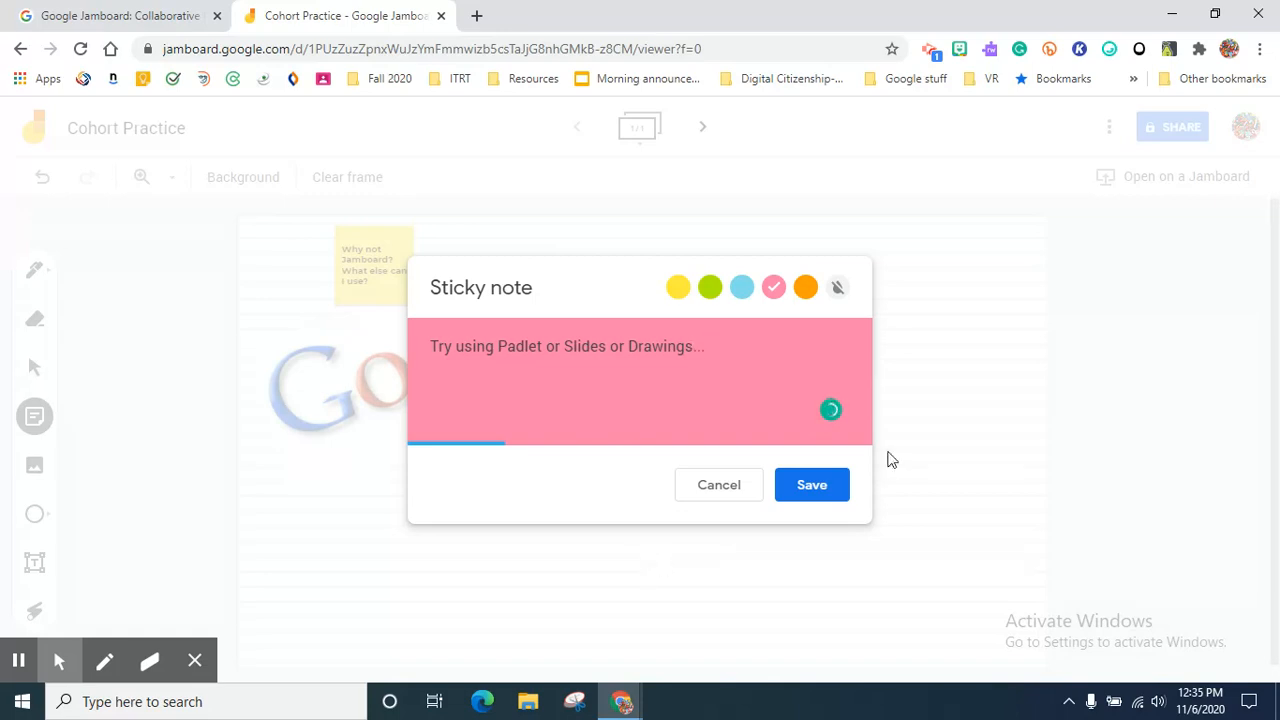
left_click(822, 485)
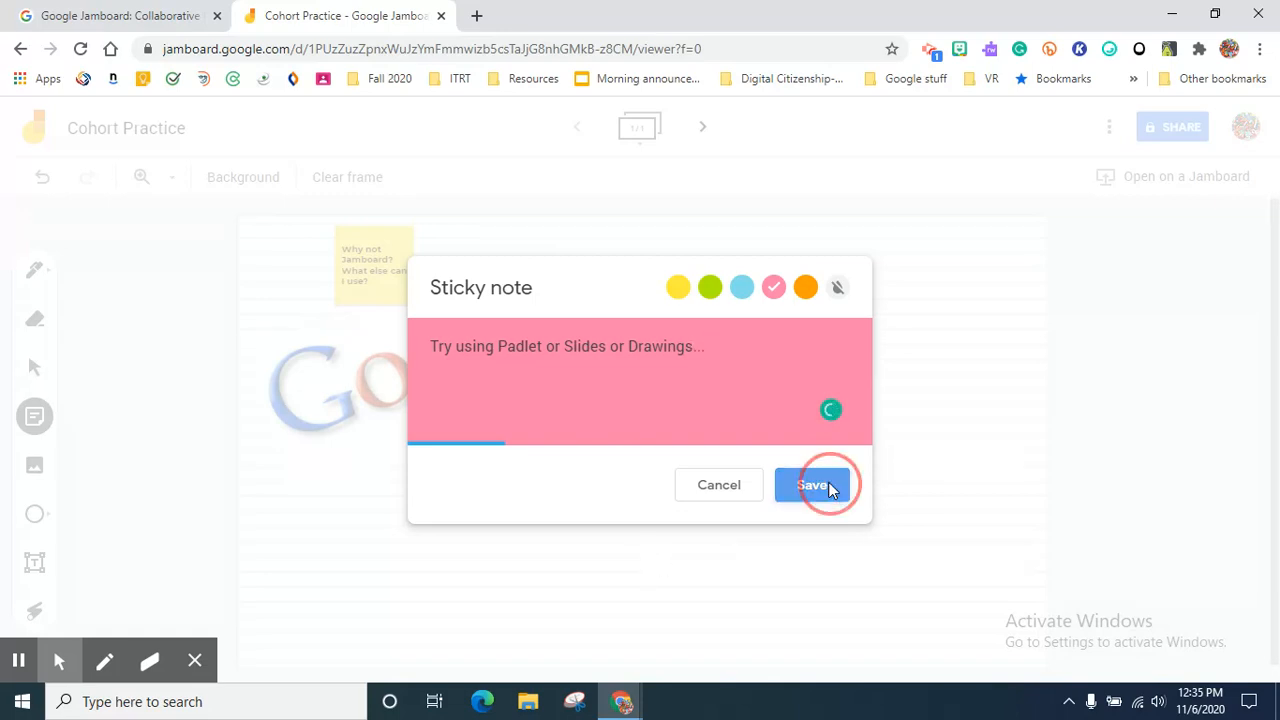
left_click(719, 485)
- Place the yellow note below the Google logo and the pink note in the frame's upper-right area, enlarging both slightly
left_click_drag(545, 245, 965, 420)
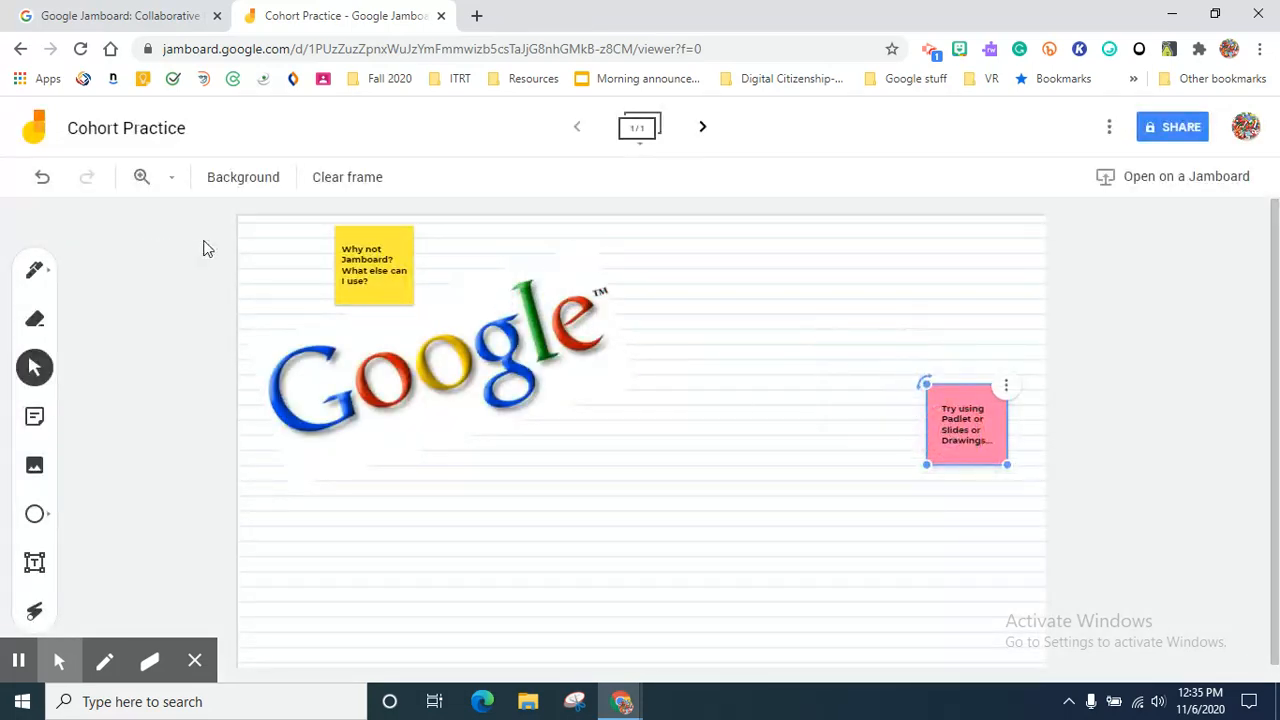
left_click_drag(389, 257, 395, 492)
left_click_drag(959, 419, 879, 282)
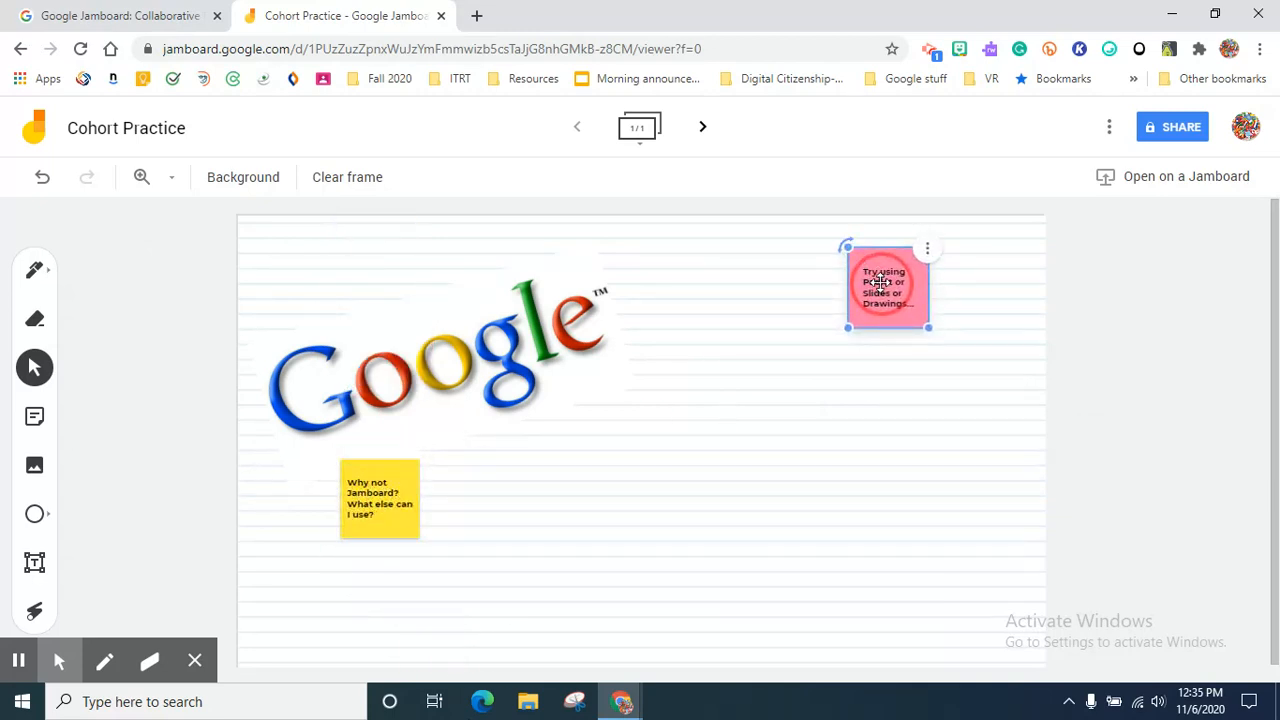
left_click_drag(929, 328, 952, 362)
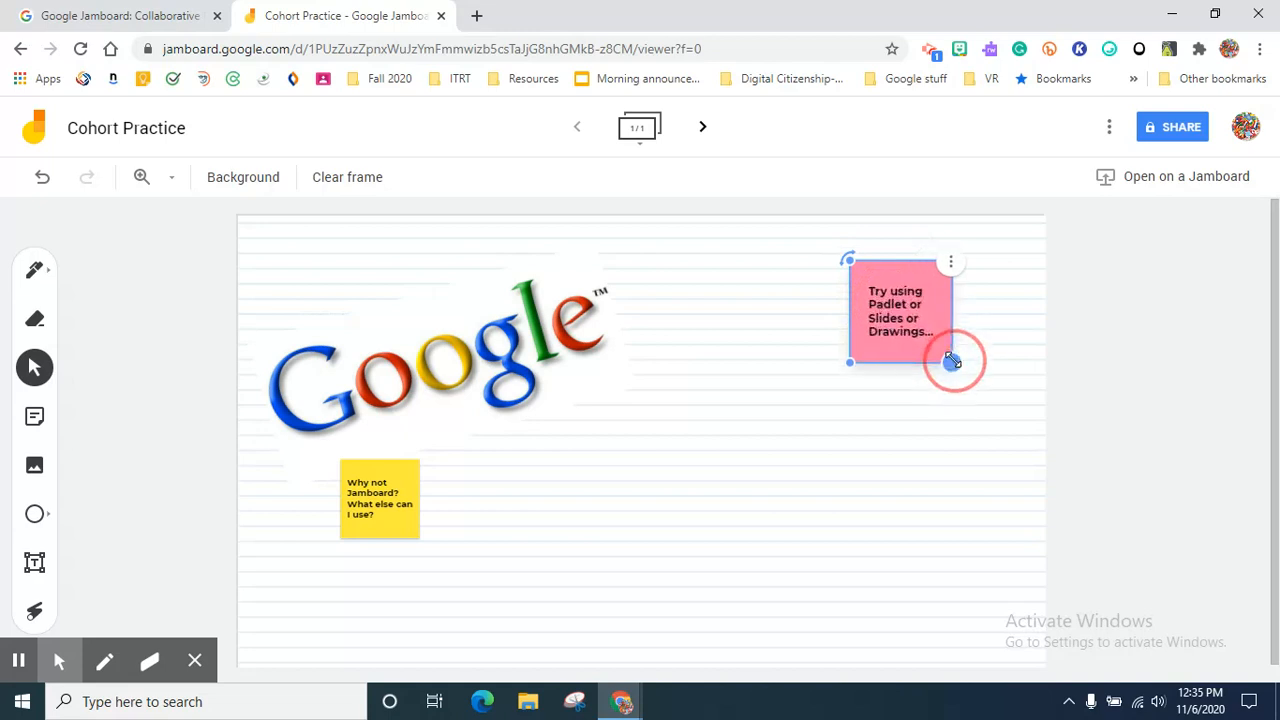
left_click(668, 470)
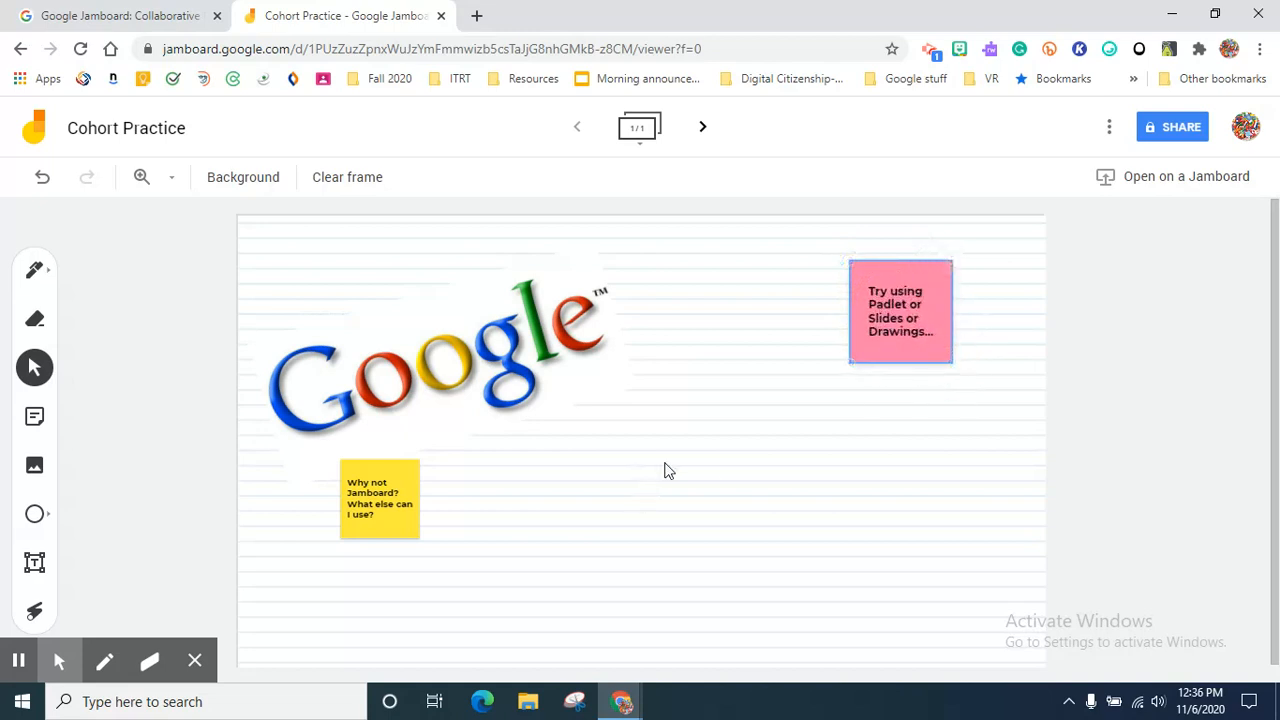
left_click(356, 500)
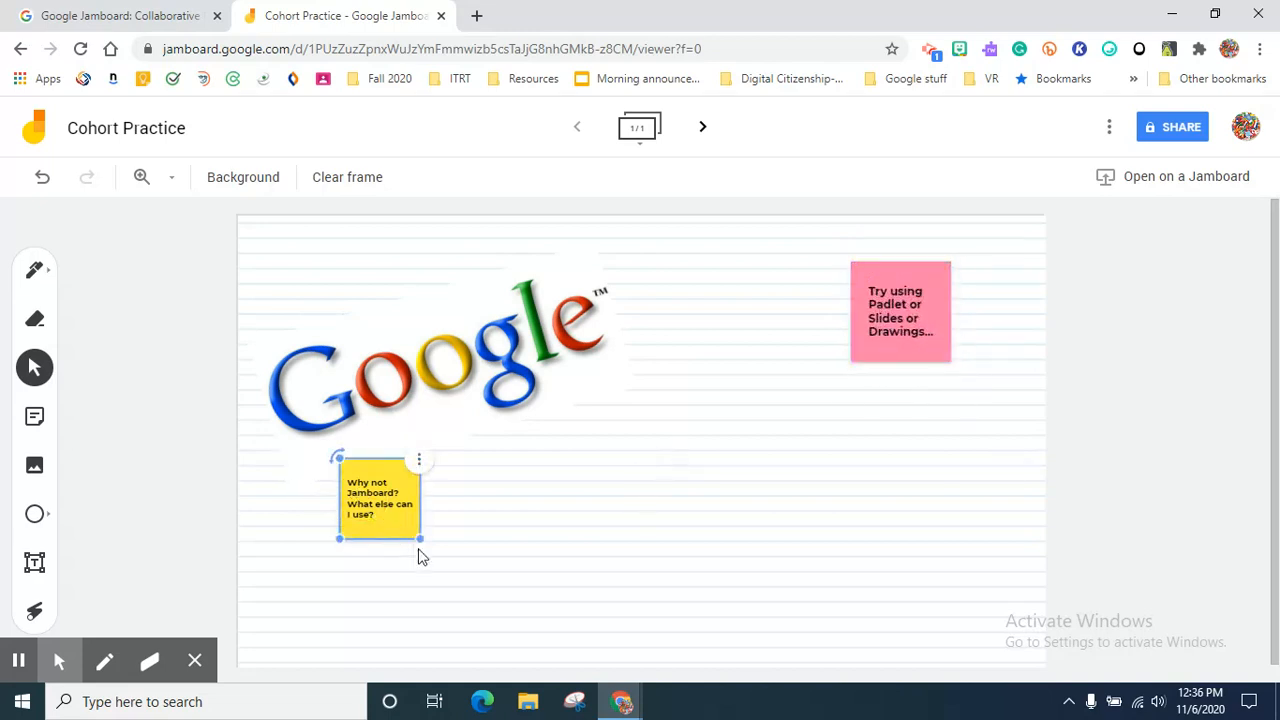
left_click_drag(420, 538, 442, 556)
left_click(589, 531)
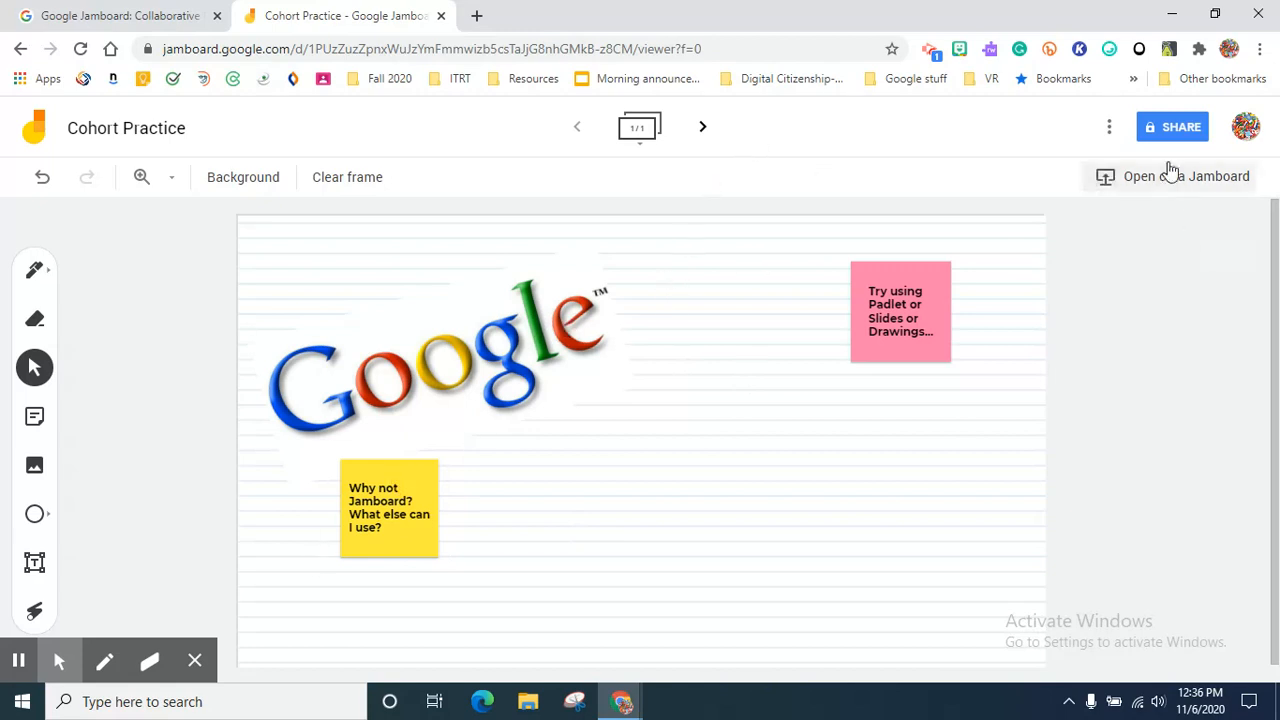
- Review the board's file options, such as downloading as PDF, saving the frame as an image and making a copy
left_click(1111, 128)
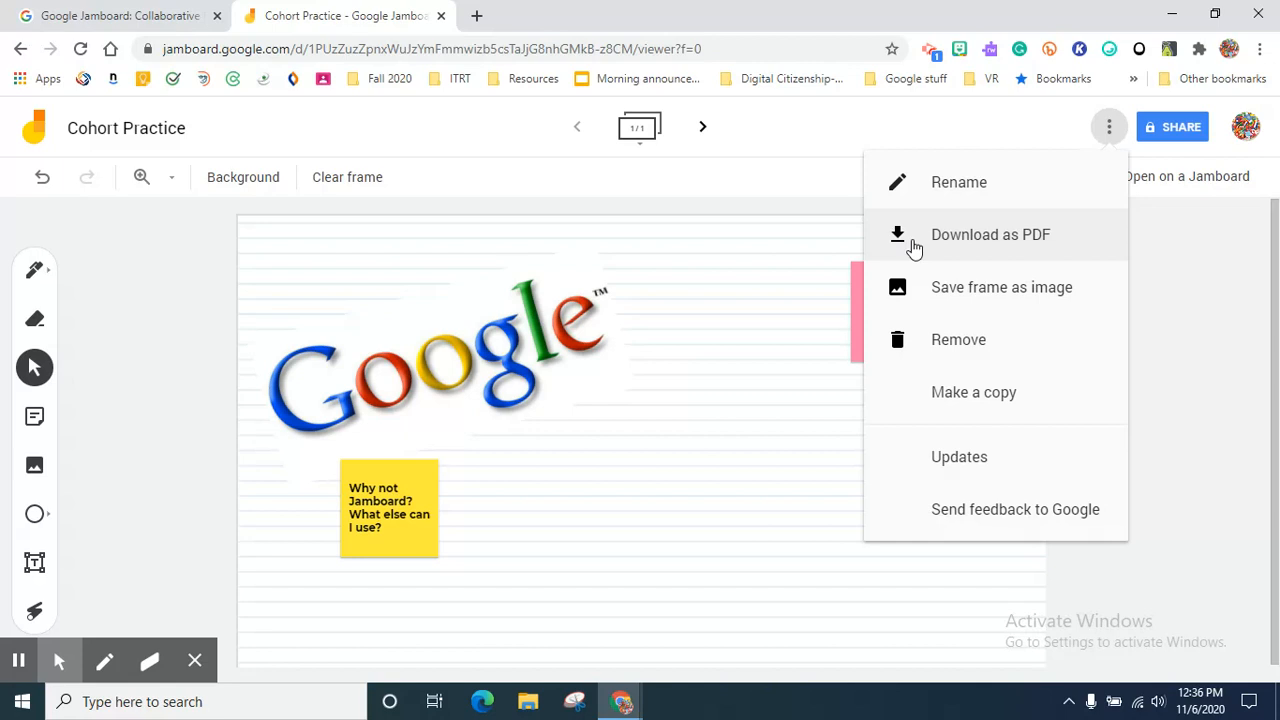
left_click(700, 585)
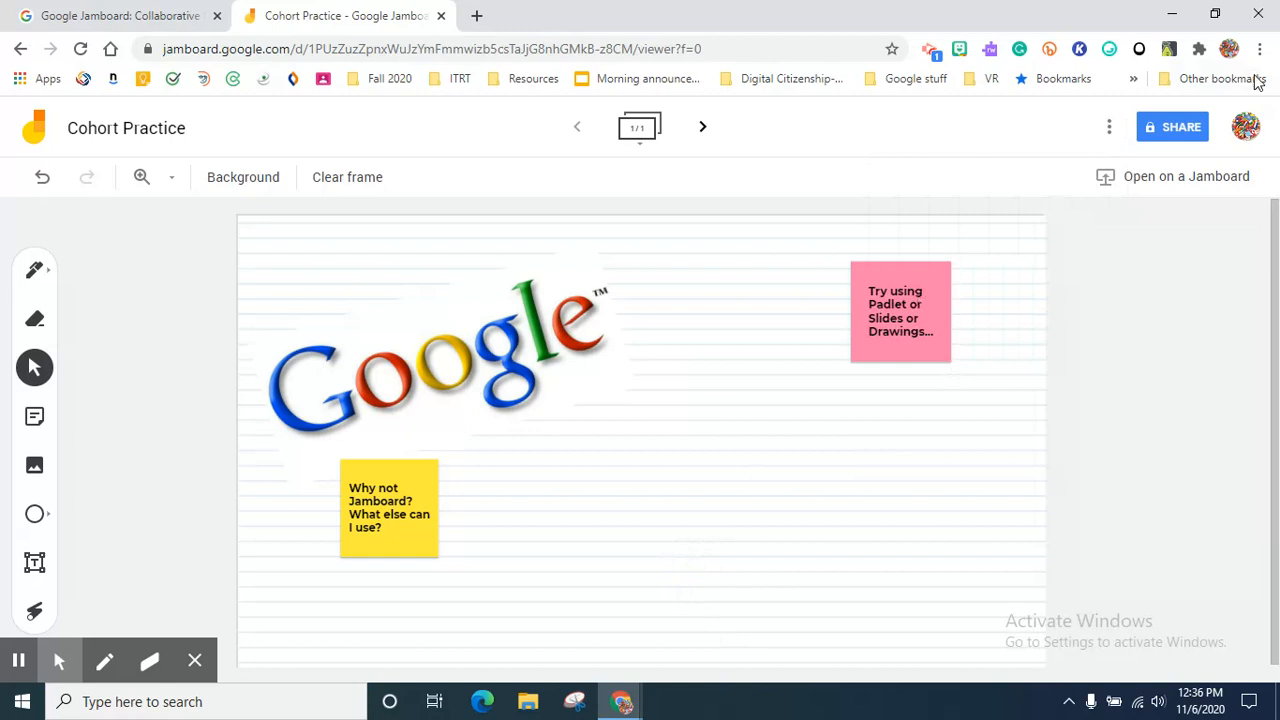
- Share the board by link with everyone at Montgomery County Public Schools, keeping the Viewer permission
left_click(1180, 127)
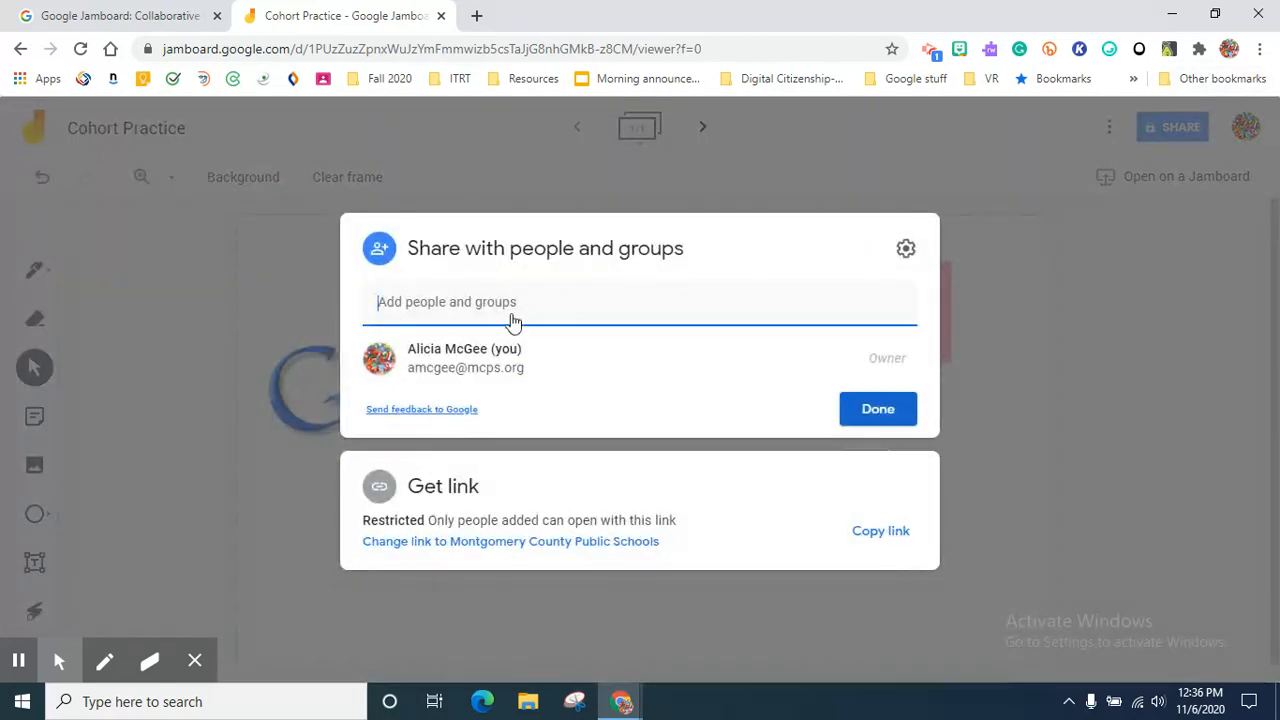
left_click(486, 542)
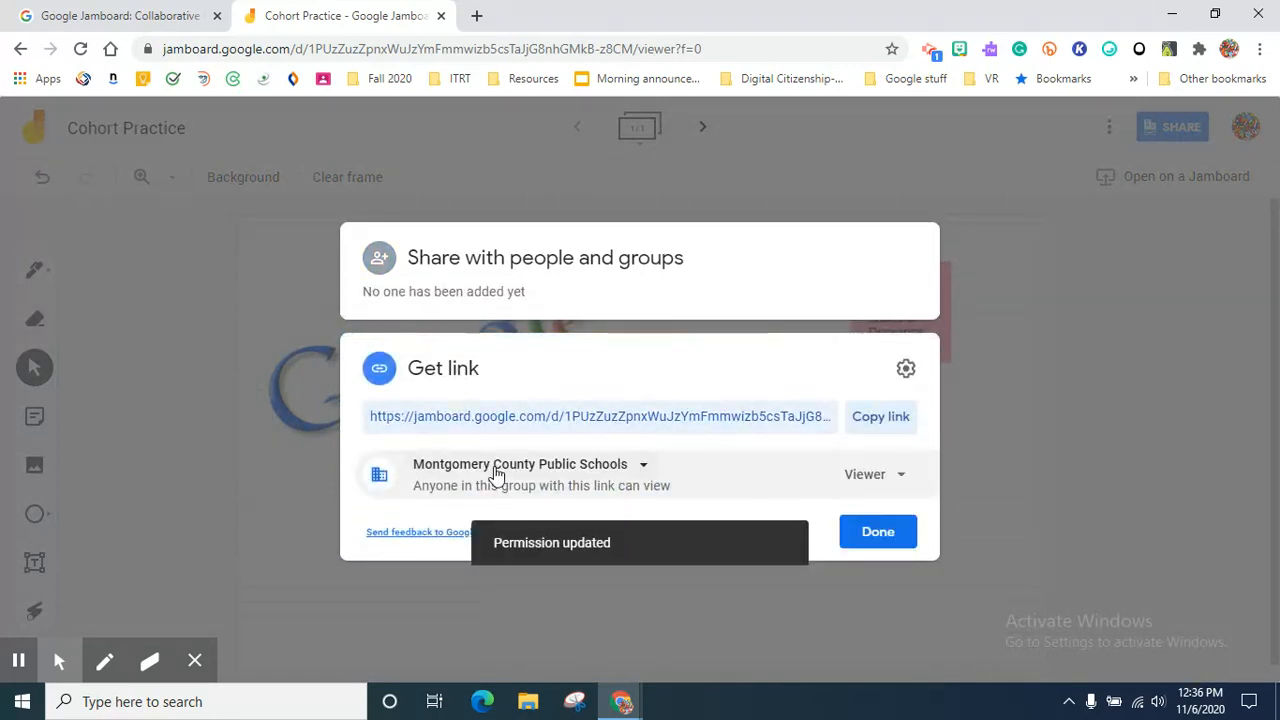
left_click(874, 478)
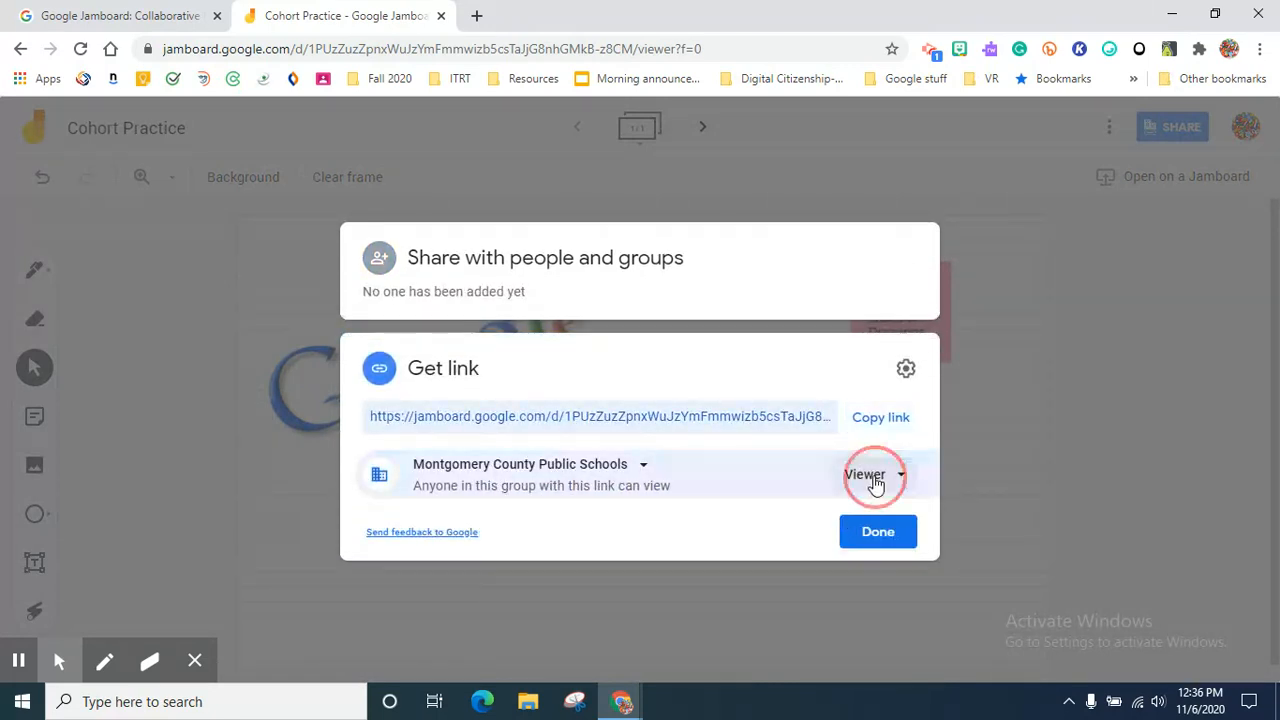
left_click(874, 480)
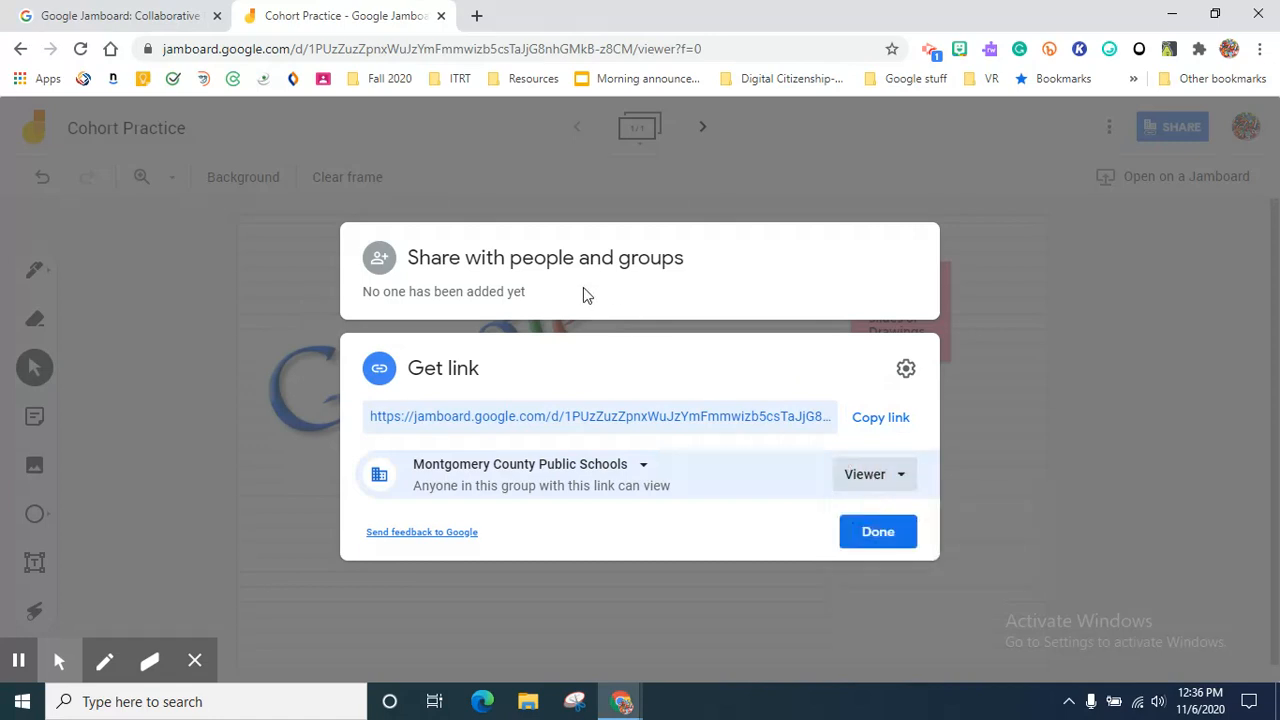
left_click(878, 533)
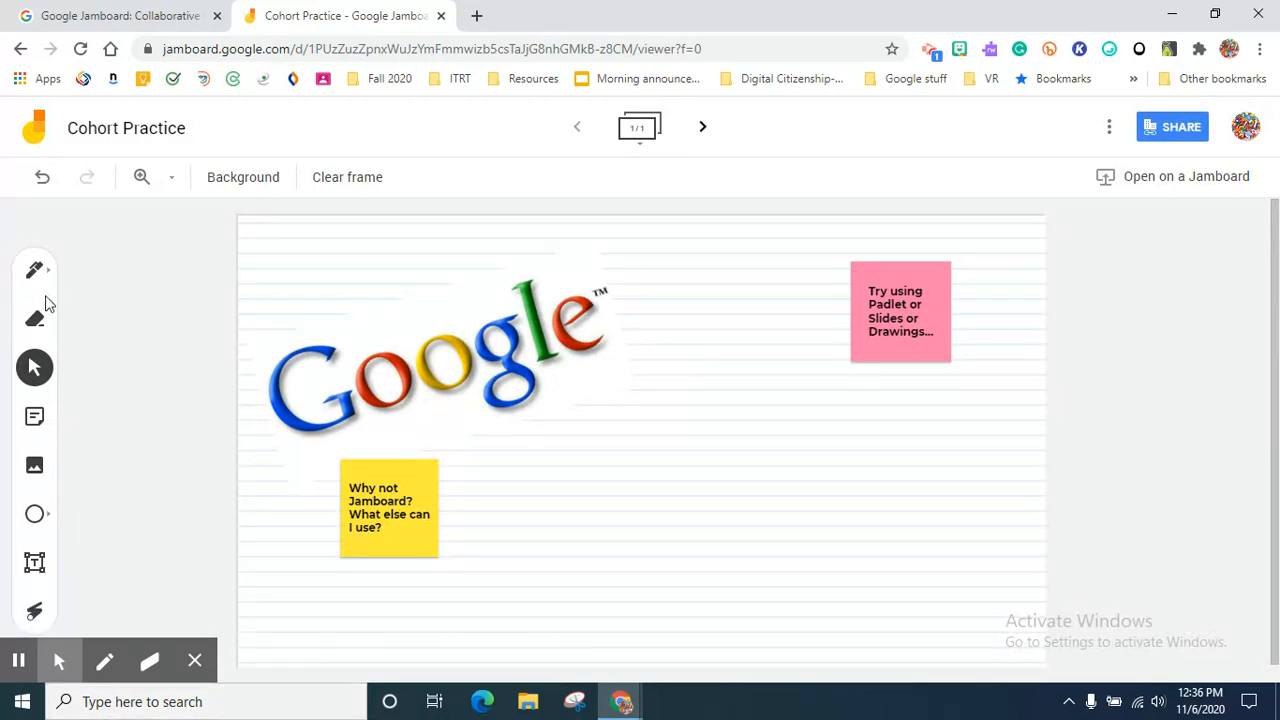
- Handwrite "Jam" with the black pen in the open area below and beside the Google logo
left_click(34, 270)
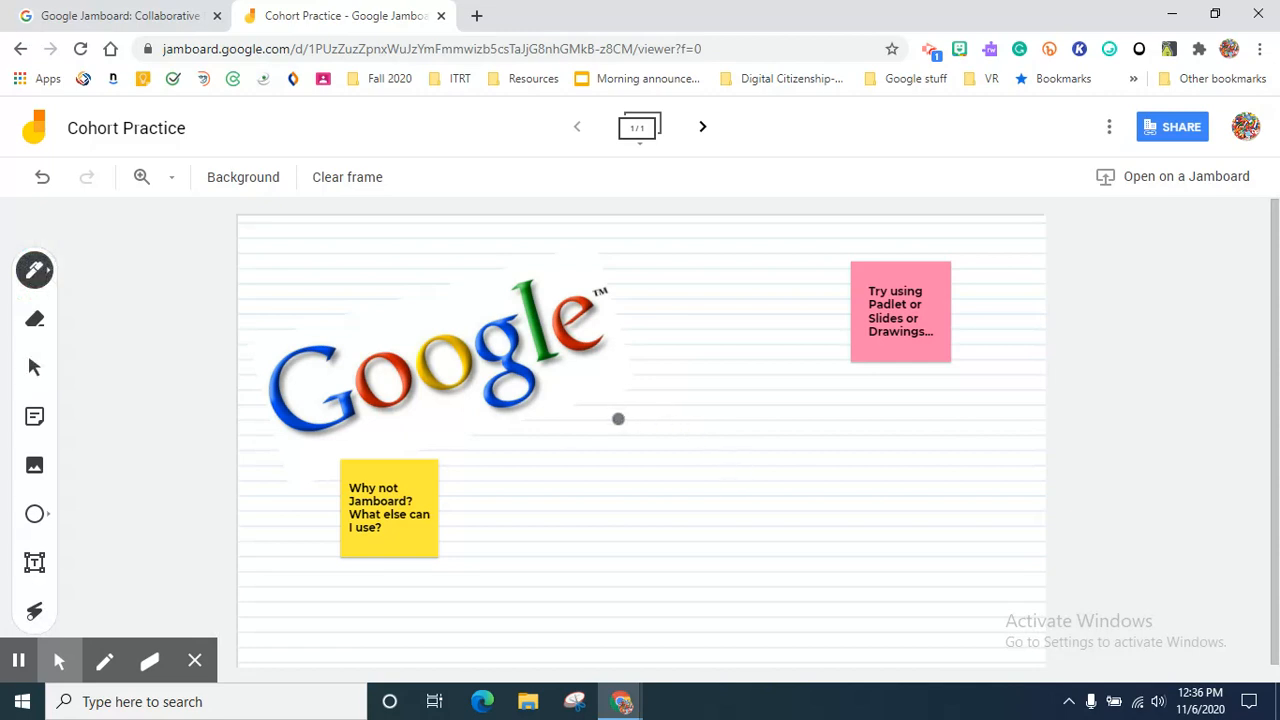
mouse_move(618, 418)
left_mouse_down()
mouse_move(611, 506)
mouse_move(583, 468)
left_mouse_up()
left_click_drag(566, 406, 661, 422)
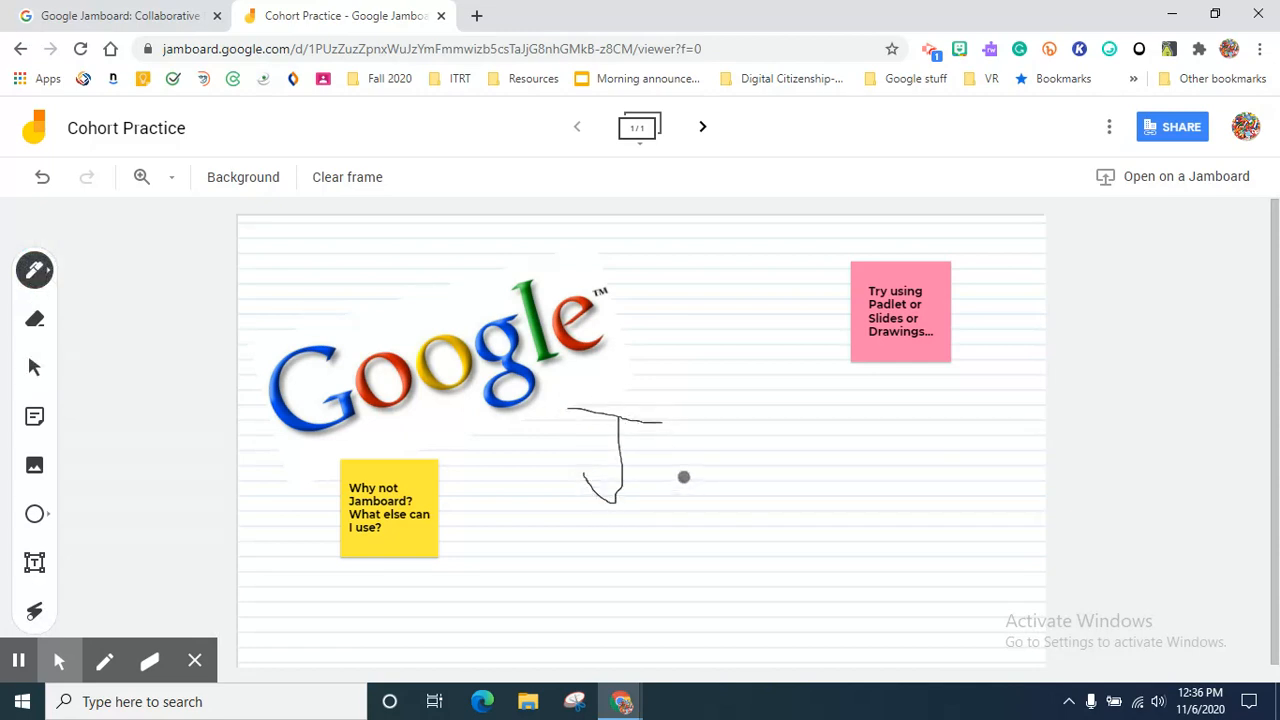
mouse_move(684, 477)
left_mouse_down()
mouse_move(654, 491)
mouse_move(680, 476)
mouse_move(696, 508)
mouse_move(697, 463)
mouse_move(748, 503)
left_mouse_up()
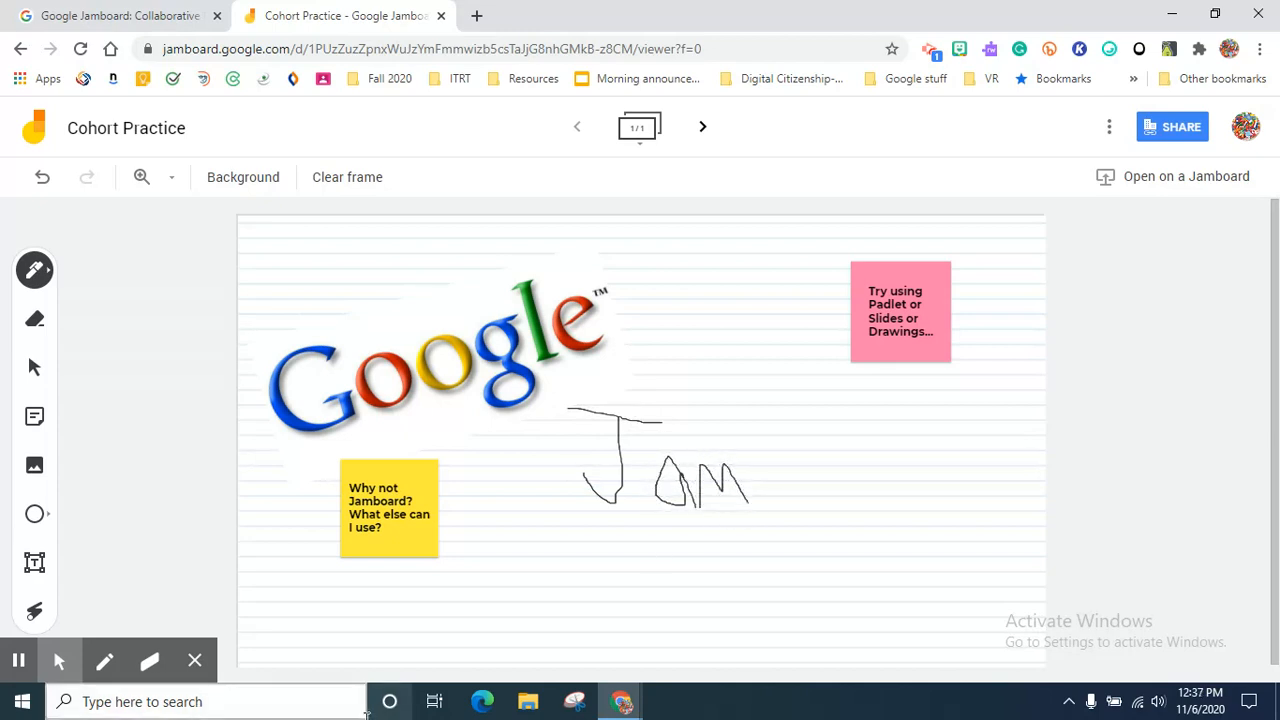
- Erase most of the handwritten "Jam" with several sweeps of the eraser across the letters
left_click(34, 319)
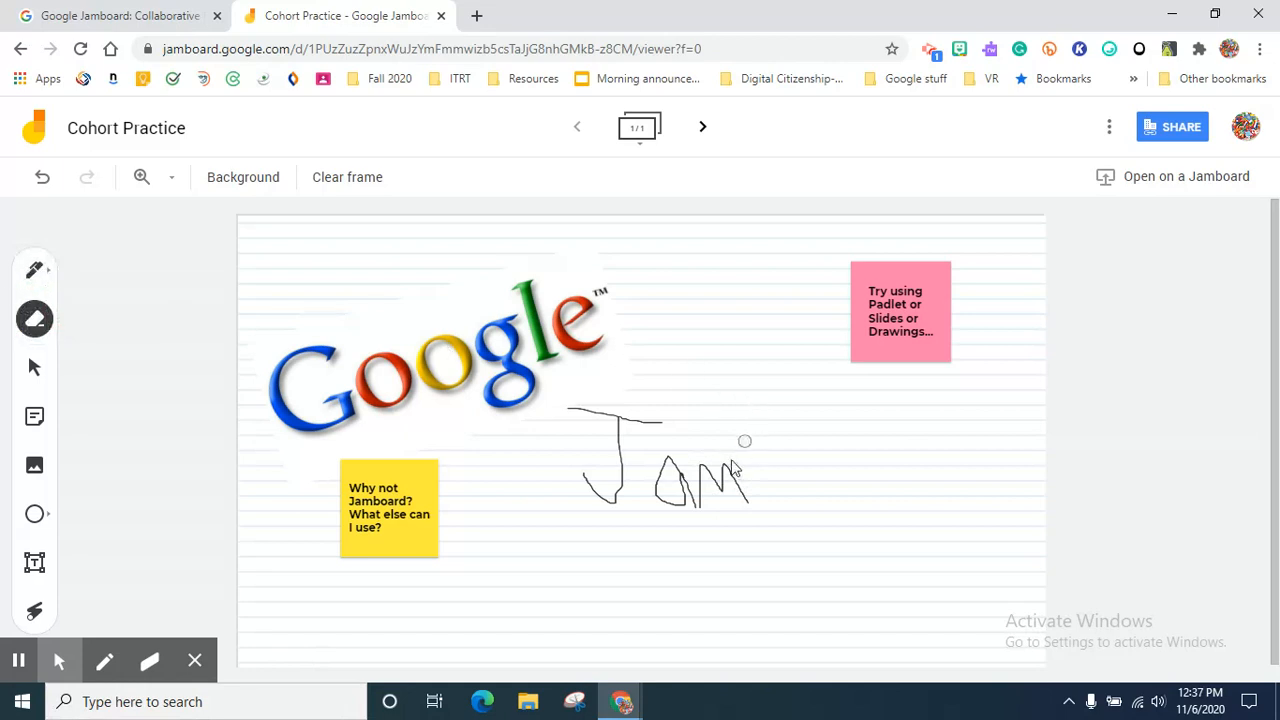
left_click_drag(771, 503, 645, 505)
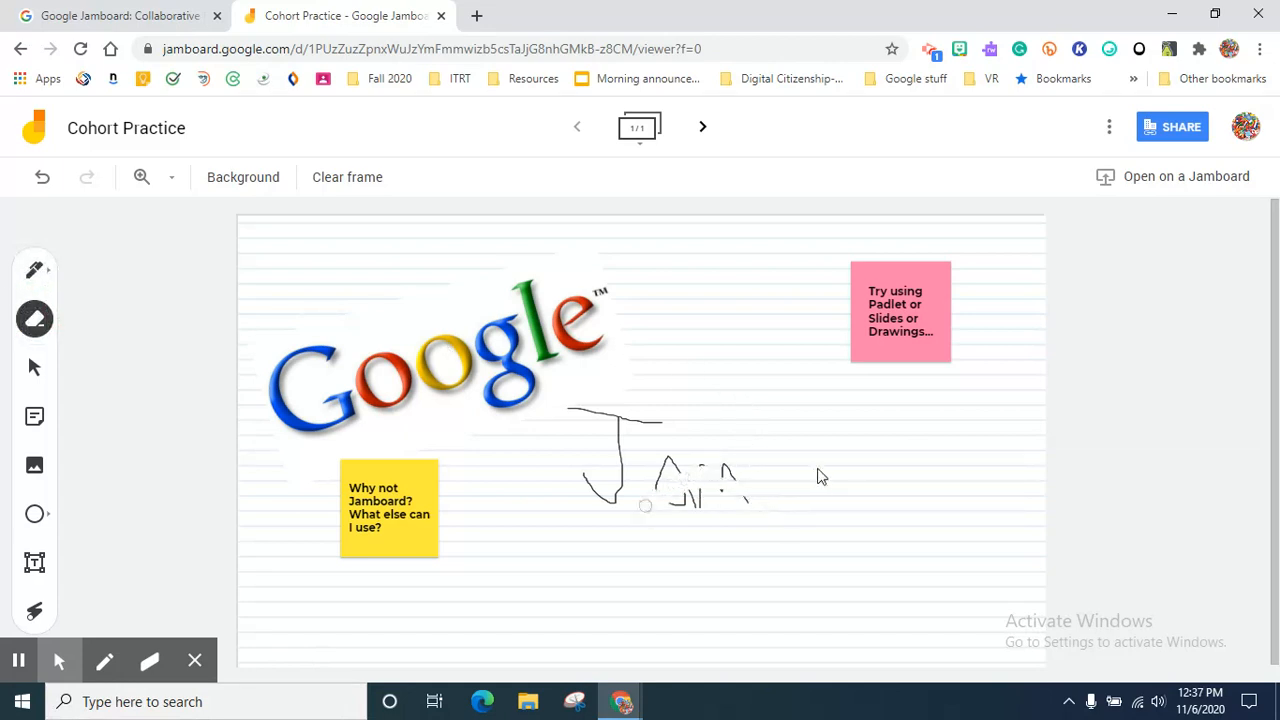
mouse_move(818, 476)
left_mouse_down()
mouse_move(714, 529)
mouse_move(563, 503)
mouse_move(557, 491)
mouse_move(510, 521)
mouse_move(670, 436)
mouse_move(594, 494)
left_mouse_up()
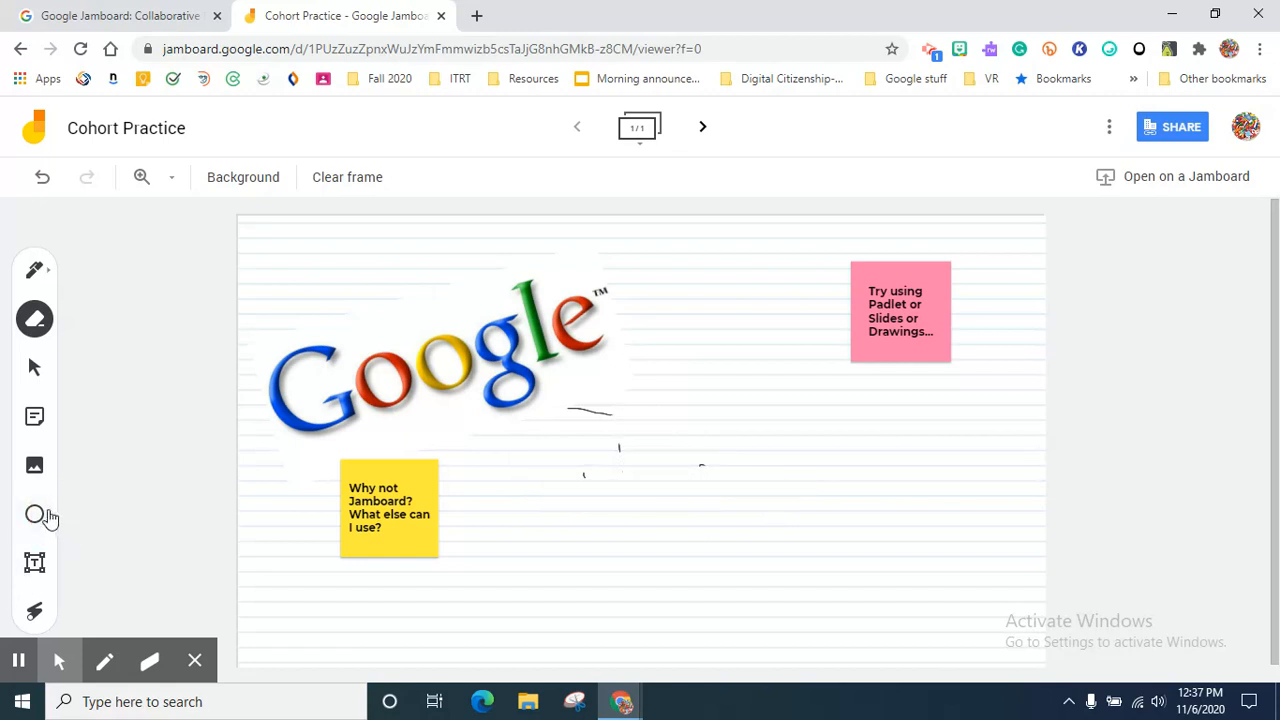
- Draw a wide oval beside the yellow note, duplicate it and place the copy below the pink note
left_click(38, 515)
mouse_move(522, 455)
left_mouse_down()
mouse_move(766, 577)
mouse_move(718, 612)
left_mouse_up()
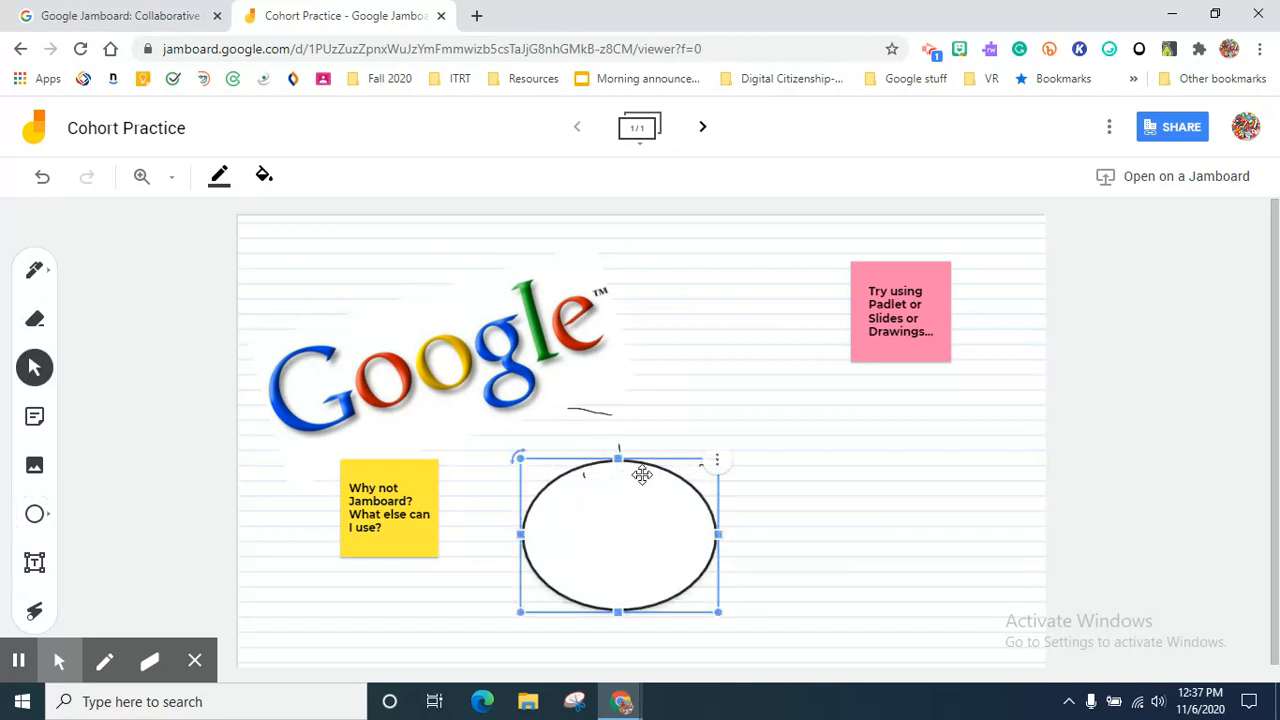
left_click(716, 460)
left_click(724, 465)
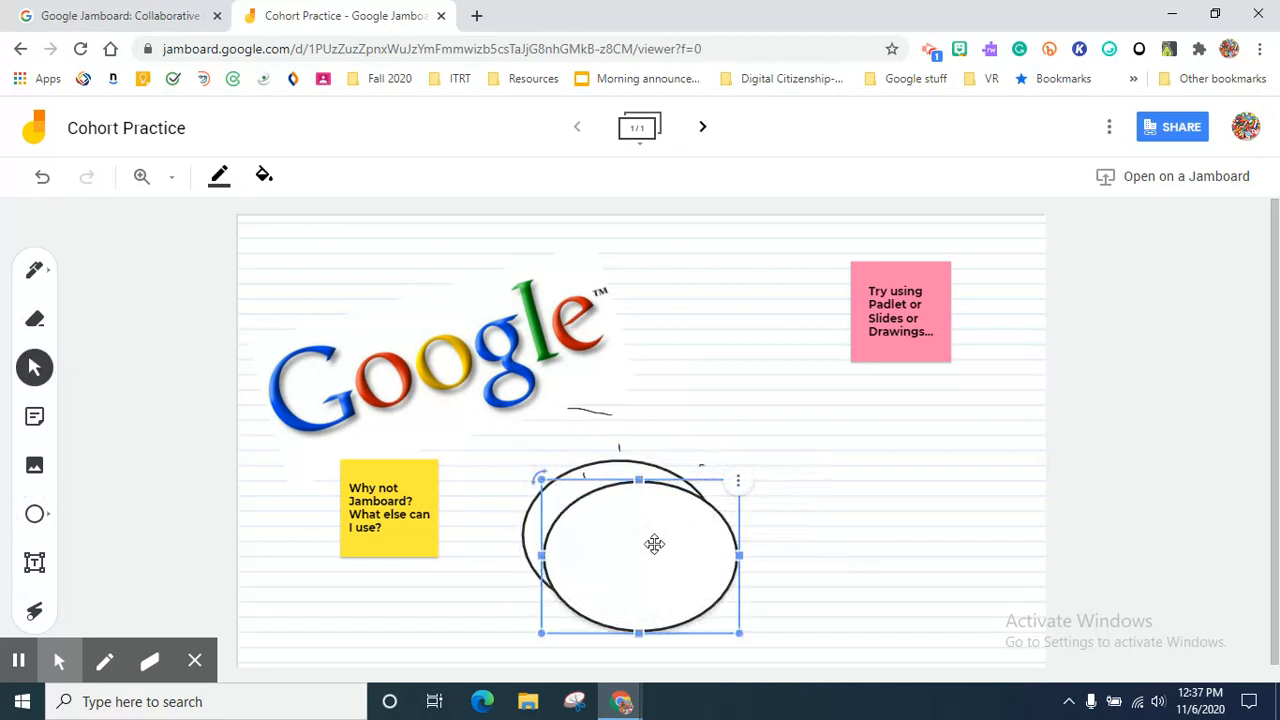
left_click_drag(654, 542, 879, 543)
left_click(961, 508)
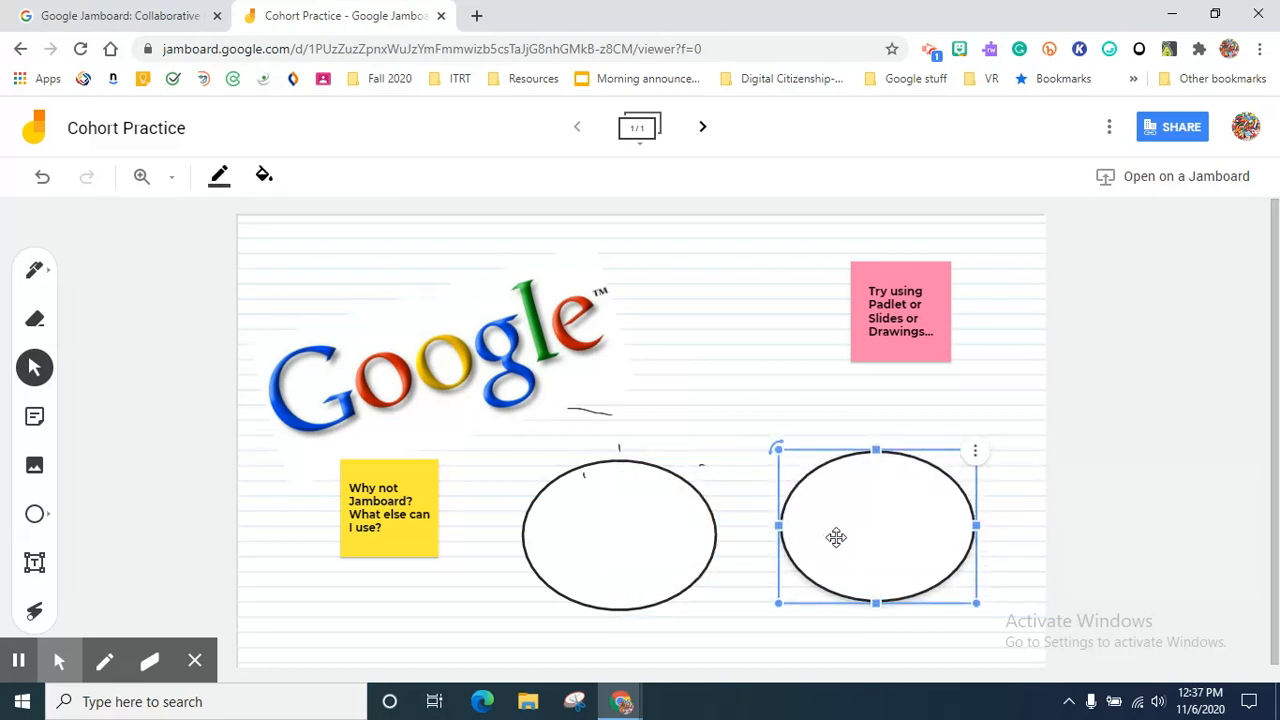
- Demonstrate the laser pointer with sweeps across the middle of the frame and toward the pink note
left_click(35, 612)
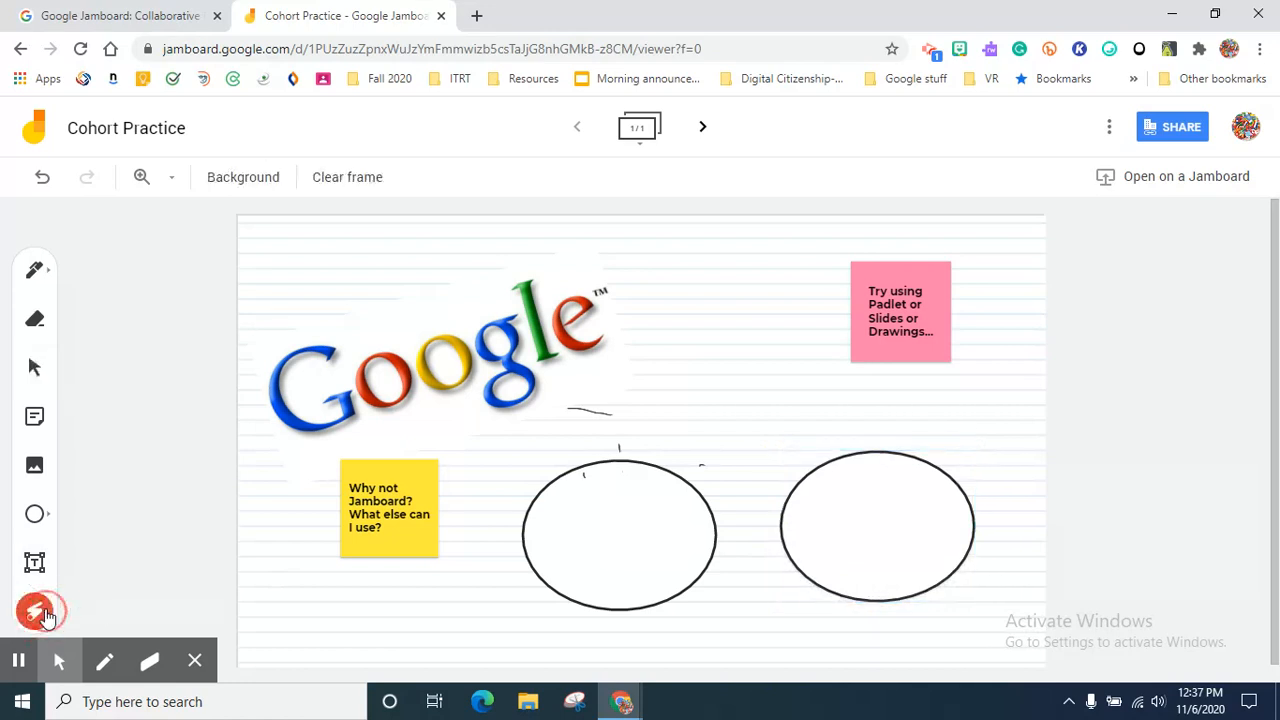
mouse_move(550, 421)
left_mouse_down()
mouse_move(666, 409)
mouse_move(791, 500)
left_mouse_up()
left_click_drag(698, 364, 857, 320)
- Add a small empty text box near the frame's upper edge, between the Google logo and the pink note
left_click(34, 562)
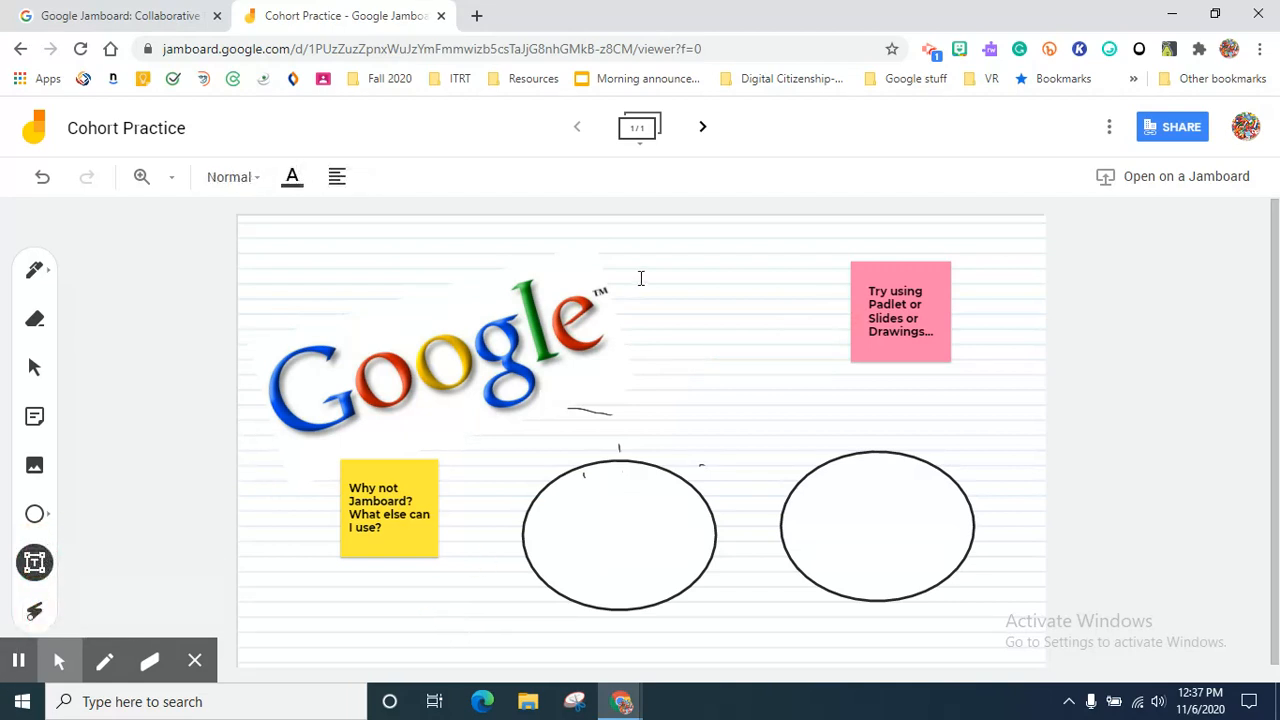
left_click_drag(628, 242, 734, 270)
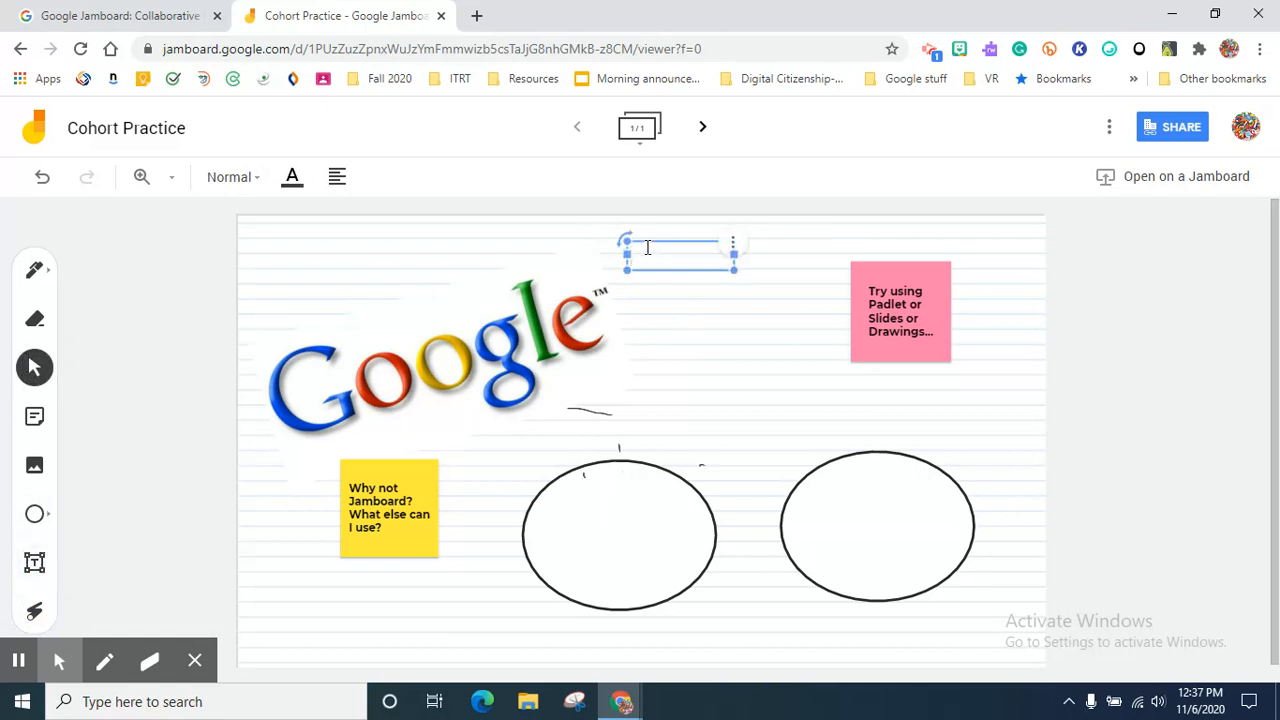
left_click(645, 333)
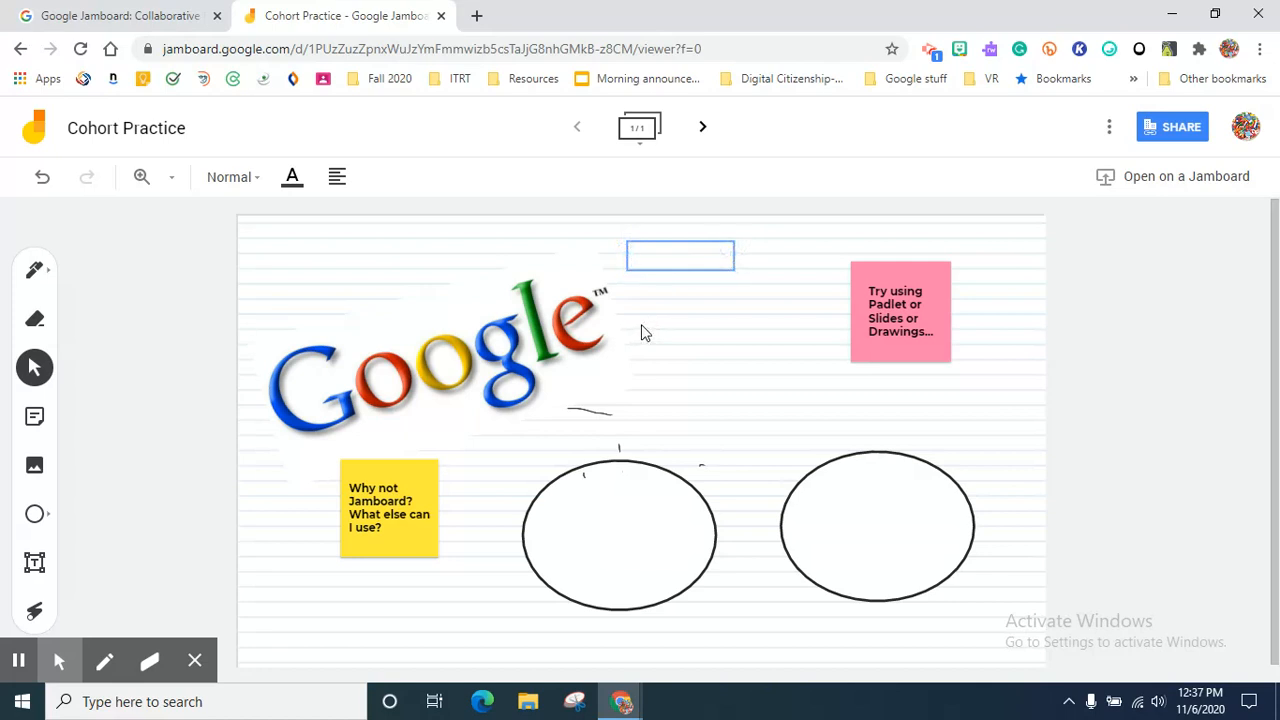